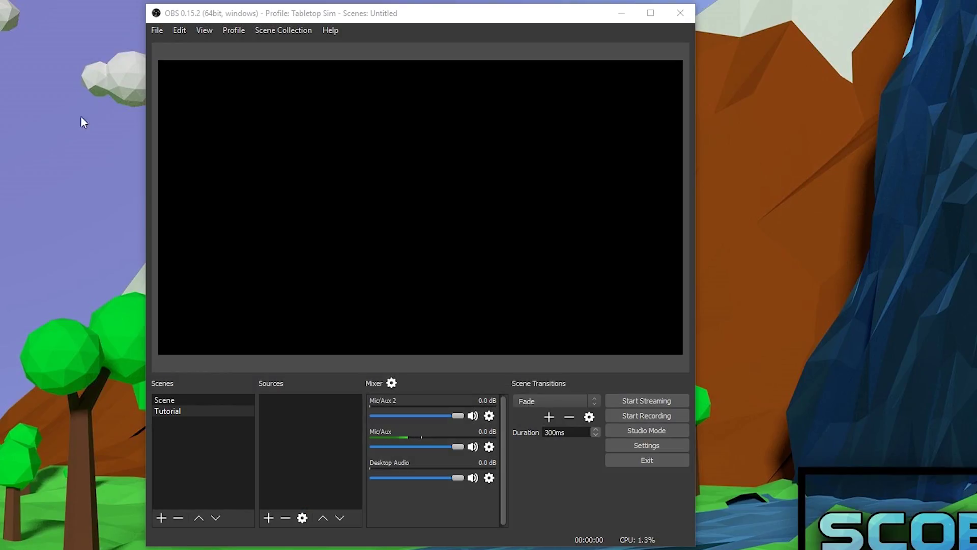
# Compare the Tutorial scene with Scene's captures, ending on the empty Tutorial scene.
pyautogui.click(459, 7)
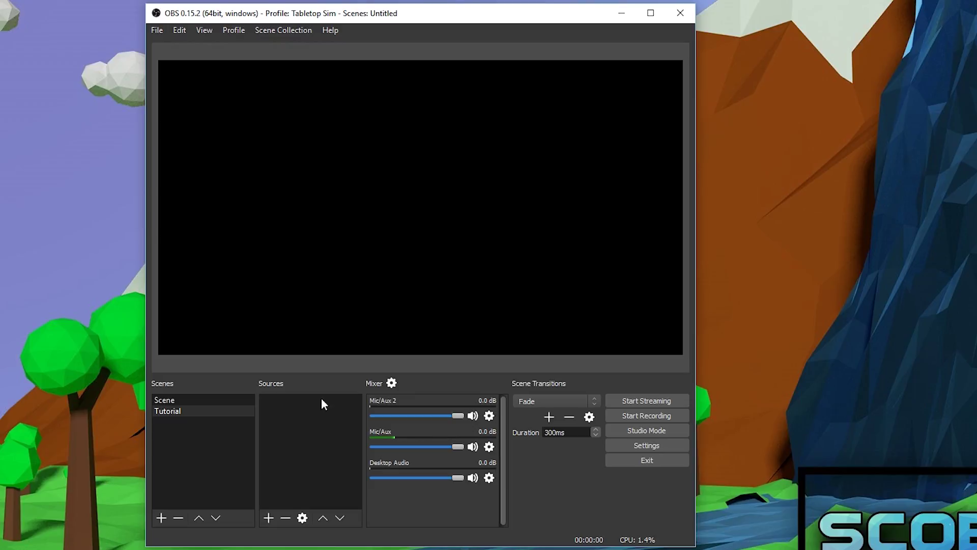
pyautogui.click(193, 411)
pyautogui.click(176, 403)
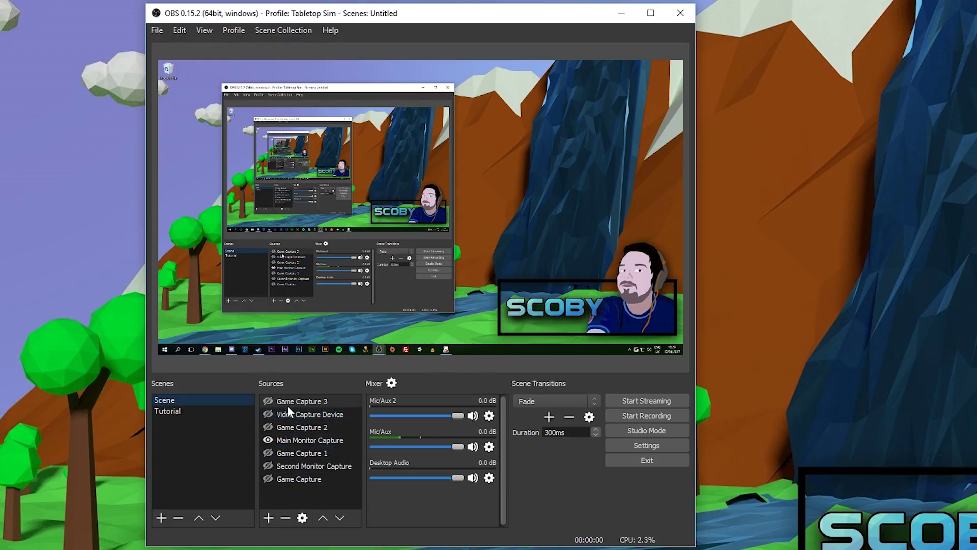
pyautogui.click(197, 410)
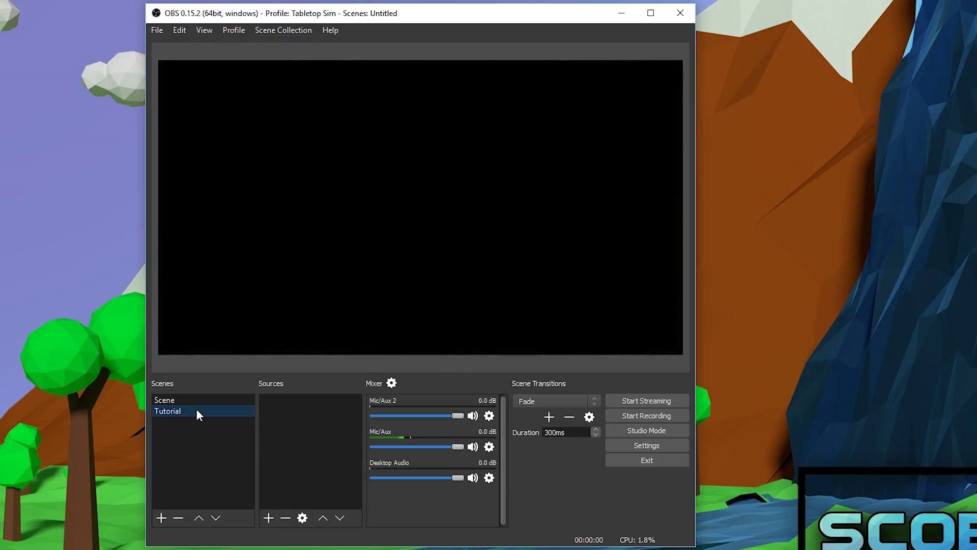
# Cancel a new scene and, with Tabletop Simulator launched alongside, bring OBS back in front.
pyautogui.click(163, 517)
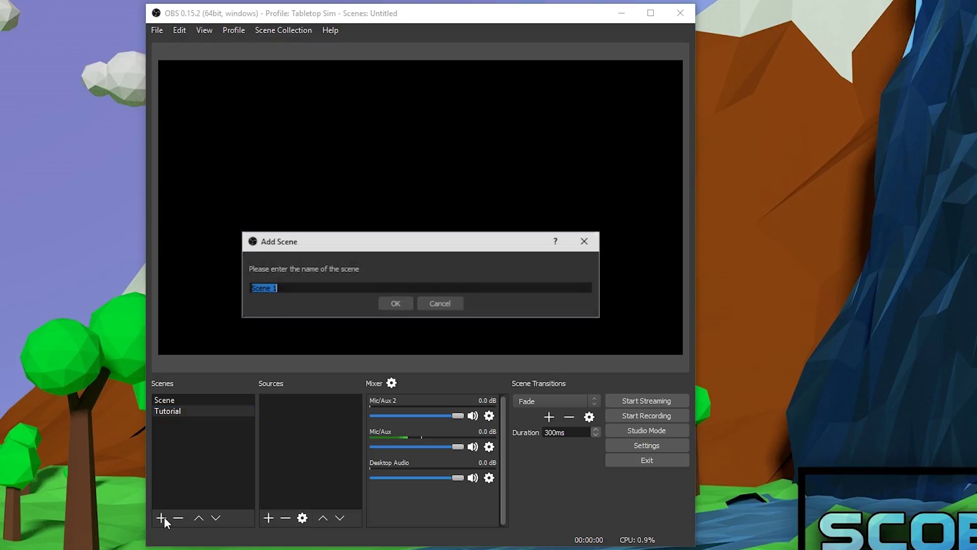
pyautogui.click(429, 303)
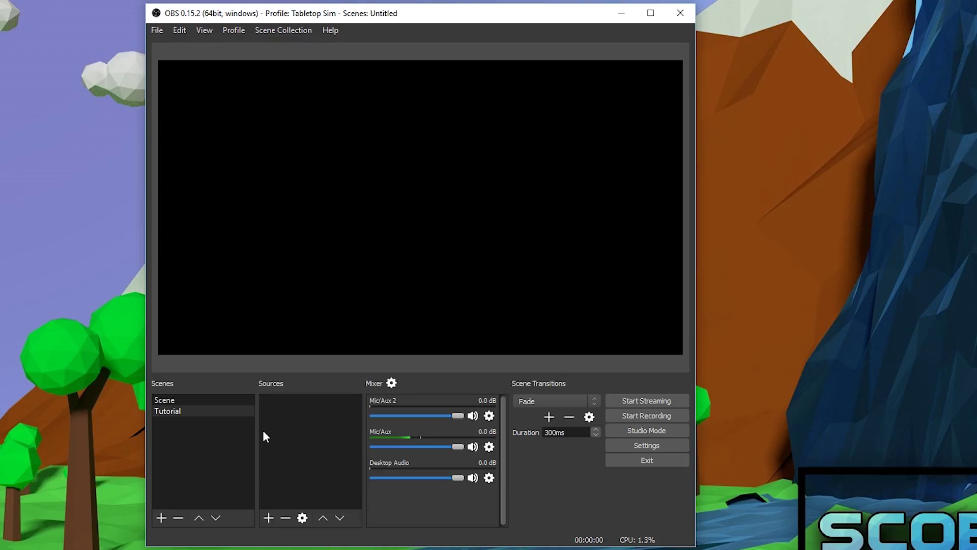
pyautogui.click(267, 513)
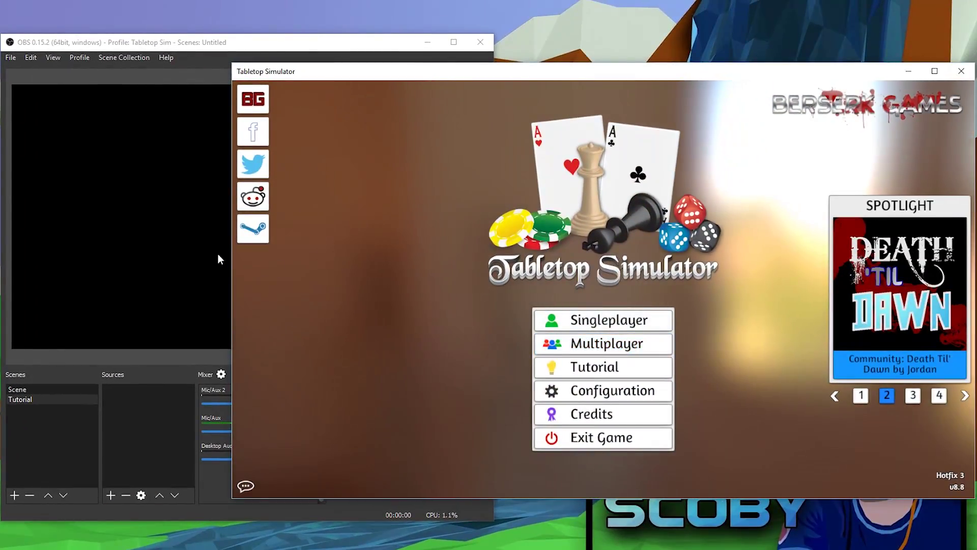
pyautogui.click(189, 254)
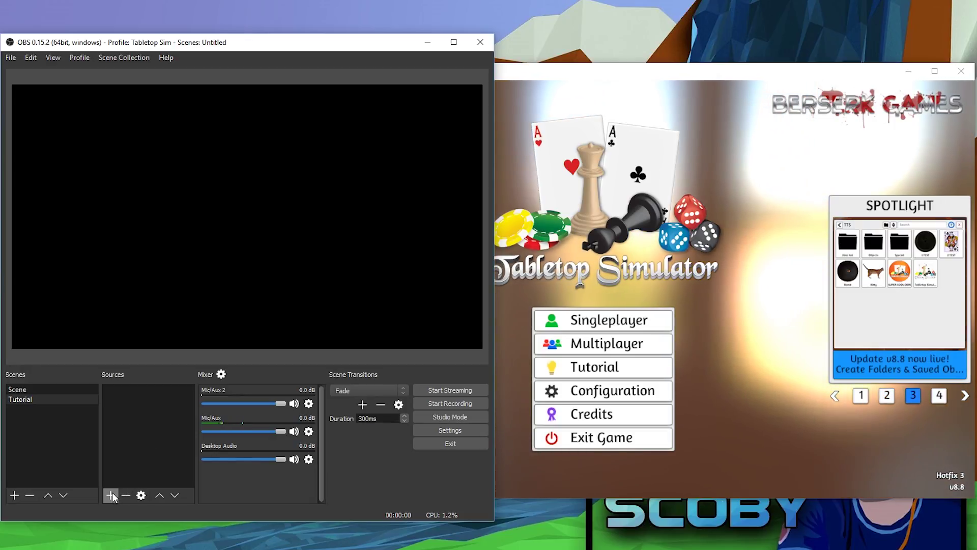
# Add a Game Capture 4 source to the Tutorial scene and close its properties.
pyautogui.click(111, 493)
pyautogui.click(137, 436)
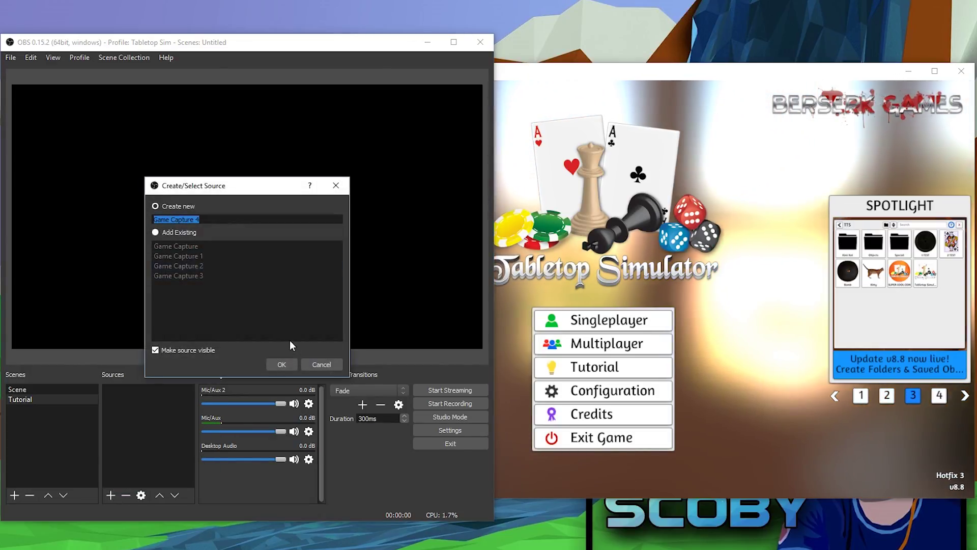
pyautogui.click(281, 363)
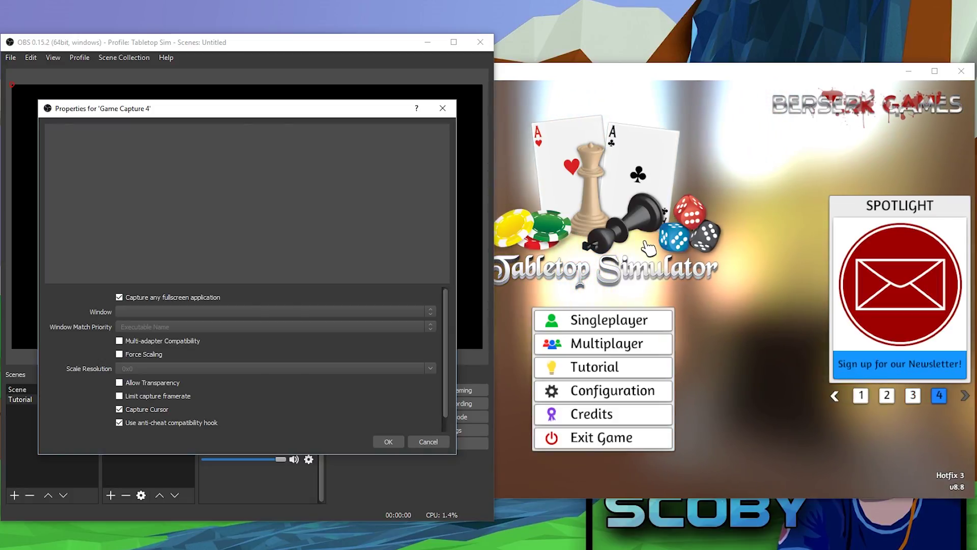
pyautogui.click(449, 112)
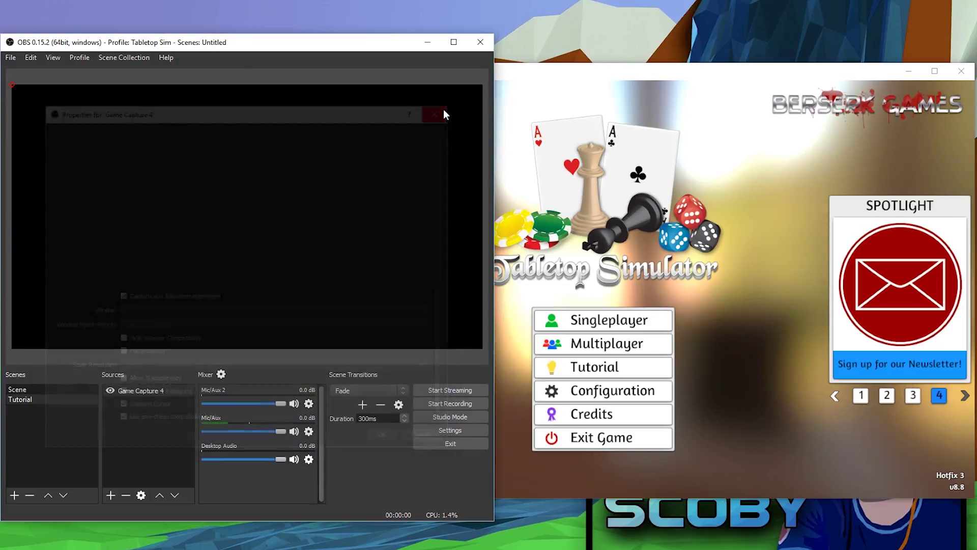
# Add a Window Capture of Tabletop Simulator and stretch it to fill the preview.
pyautogui.click(114, 494)
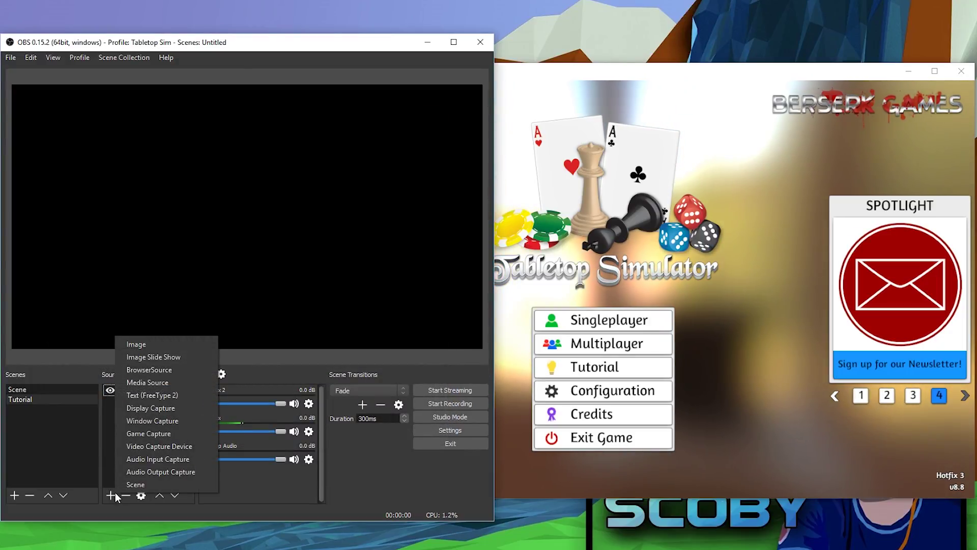
pyautogui.click(164, 421)
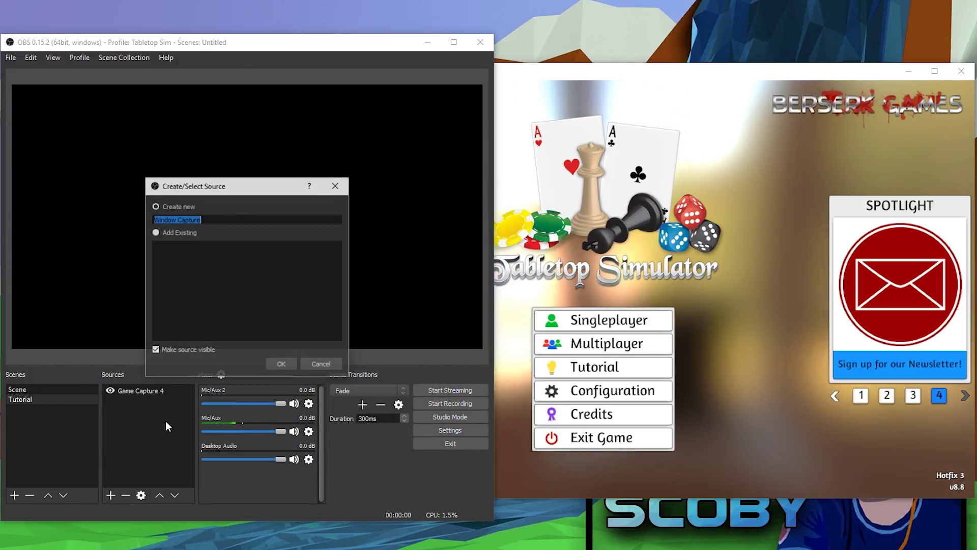
pyautogui.click(280, 364)
pyautogui.click(228, 356)
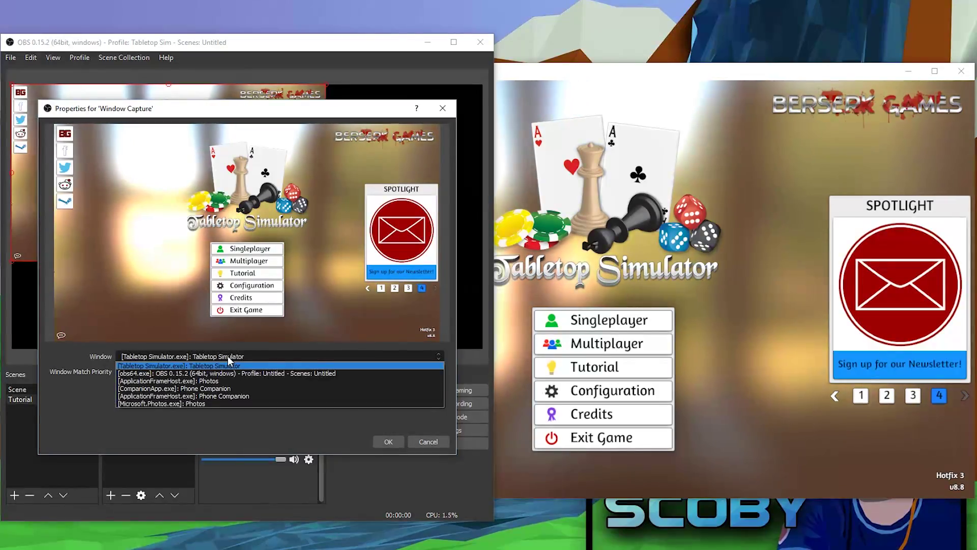
pyautogui.click(175, 366)
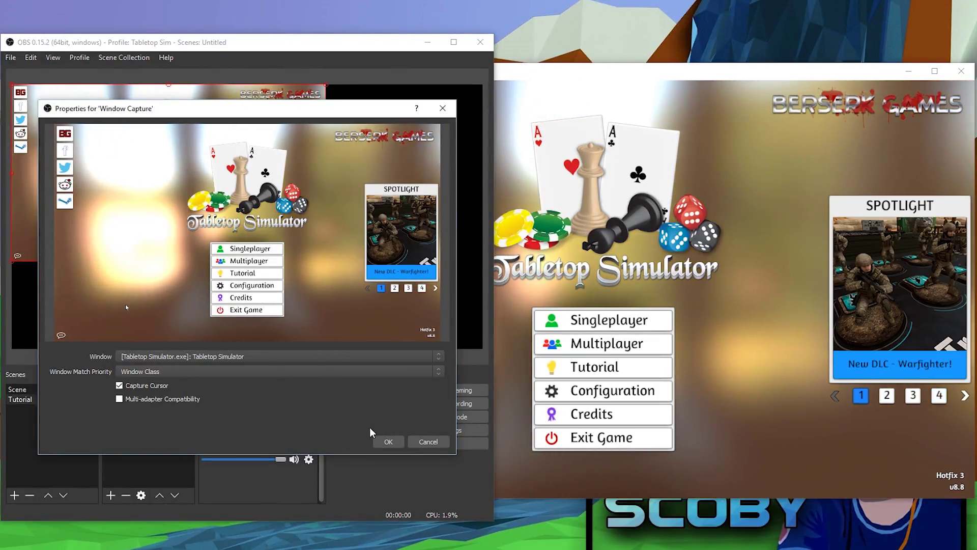
pyautogui.click(388, 441)
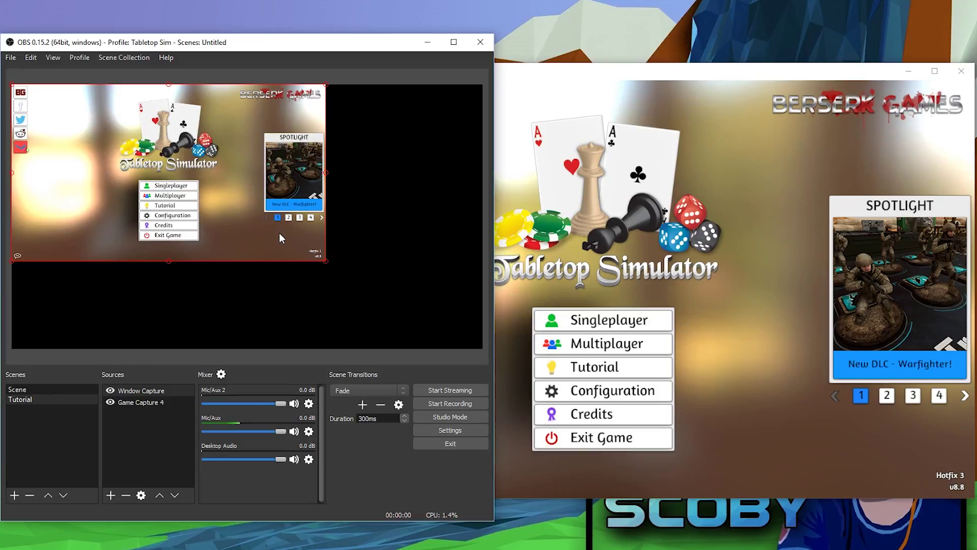
pyautogui.moveTo(236, 207)
pyautogui.mouseDown()
pyautogui.moveTo(264, 239)
pyautogui.moveTo(221, 196)
pyautogui.mouseUp()
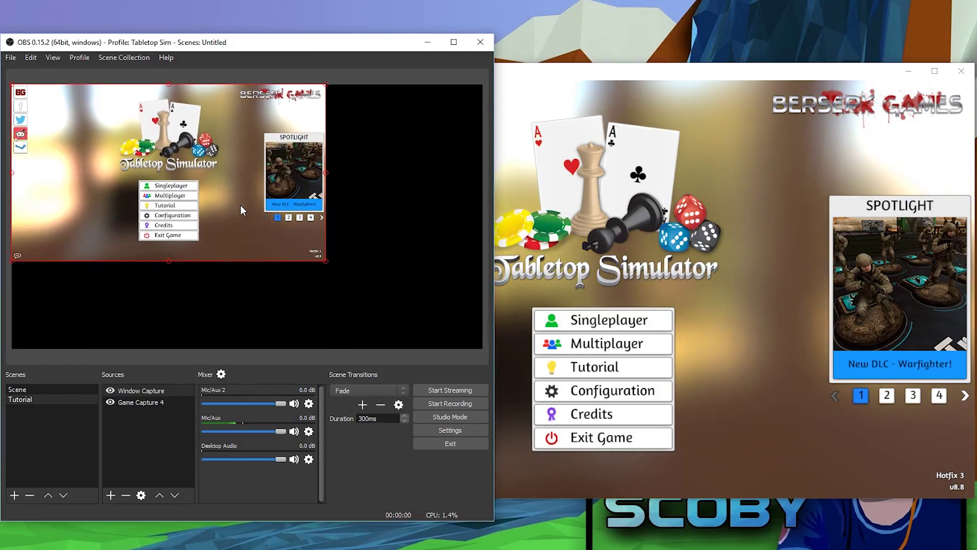
pyautogui.moveTo(309, 250); pyautogui.dragTo(413, 346)
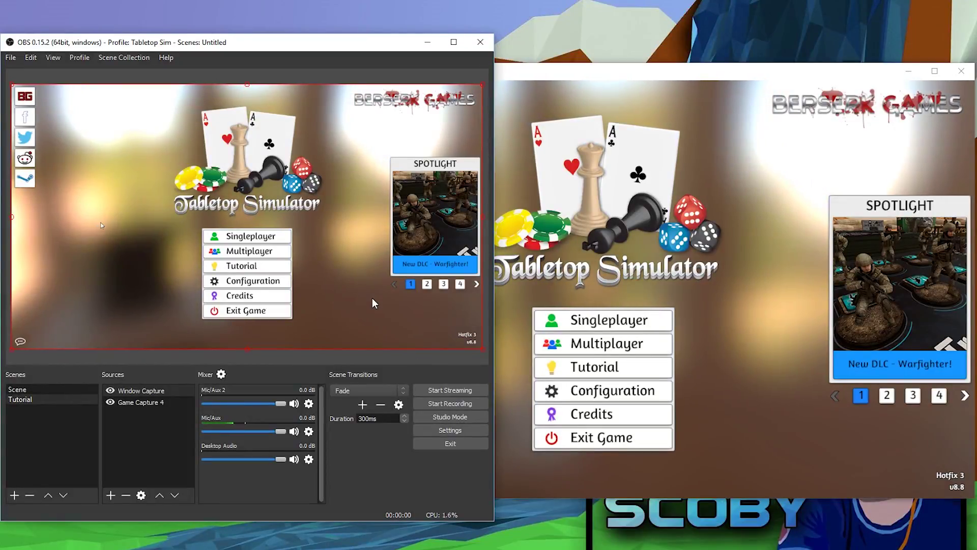
# Add a Video Capture Device 1 source and close its properties.
pyautogui.click(136, 447)
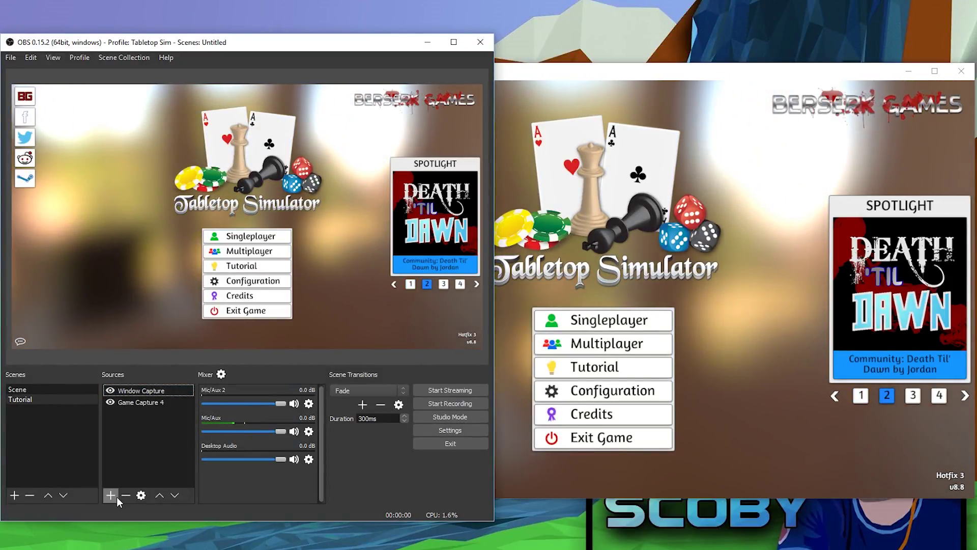
pyautogui.click(112, 494)
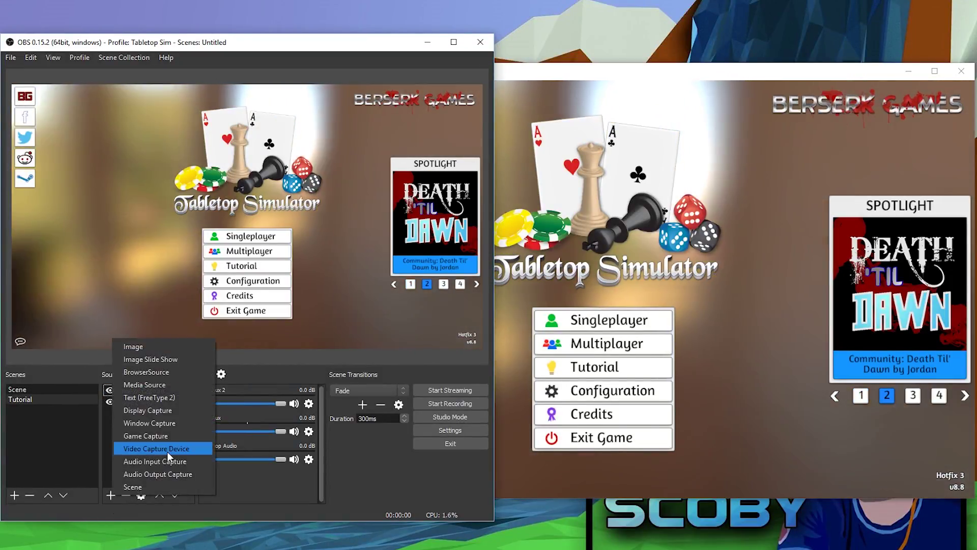
pyautogui.click(166, 451)
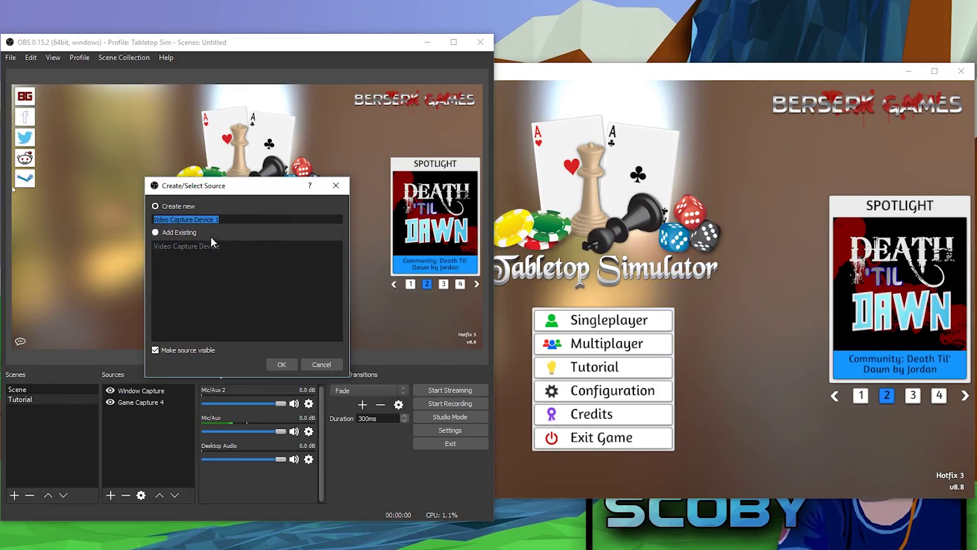
pyautogui.click(281, 364)
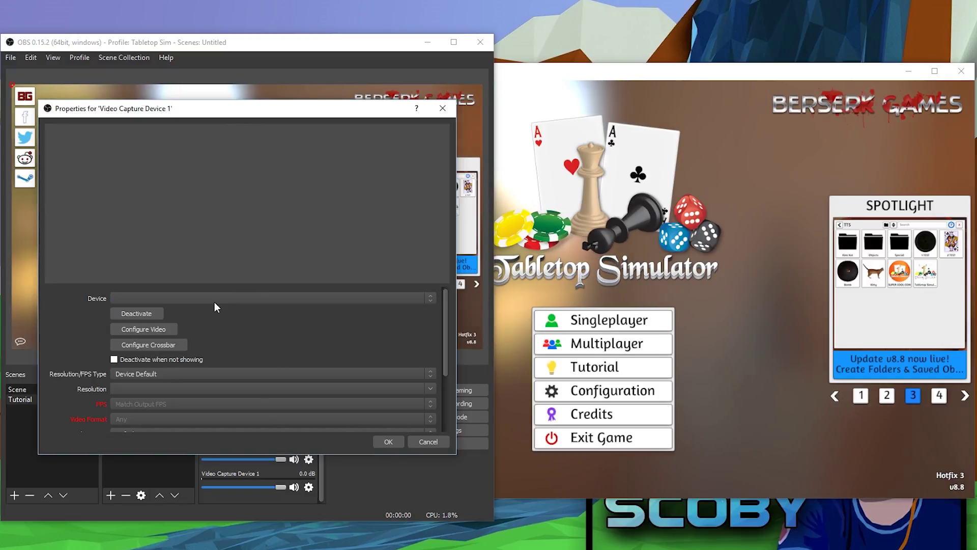
pyautogui.click(443, 109)
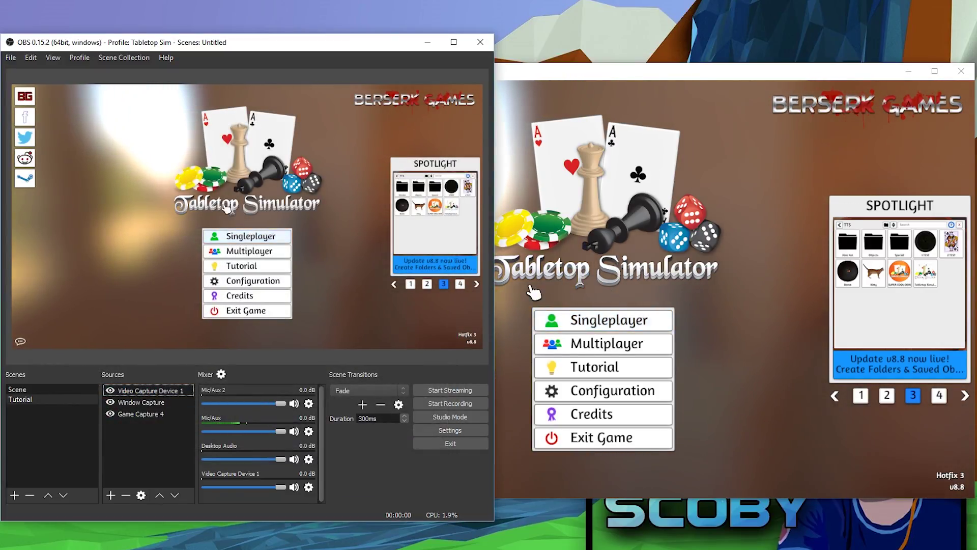
# Lower the Mic/Aux audio level to -0.8 dB.
pyautogui.click(139, 403)
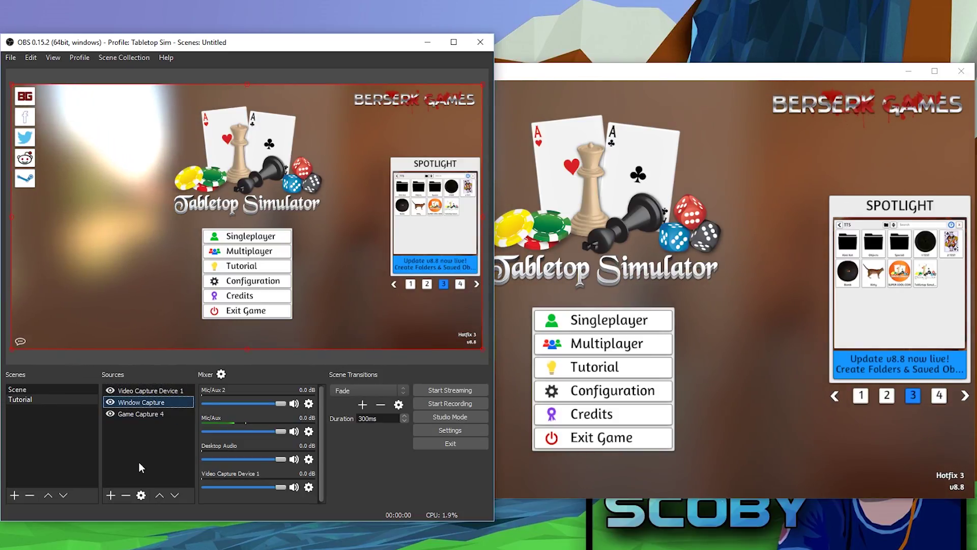
pyautogui.click(149, 413)
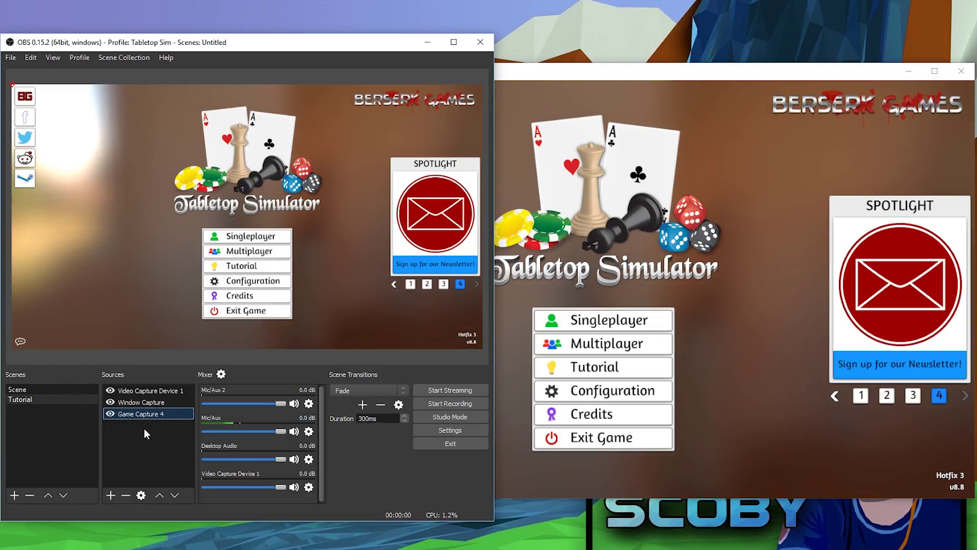
pyautogui.scroll(-1, 242, 425)
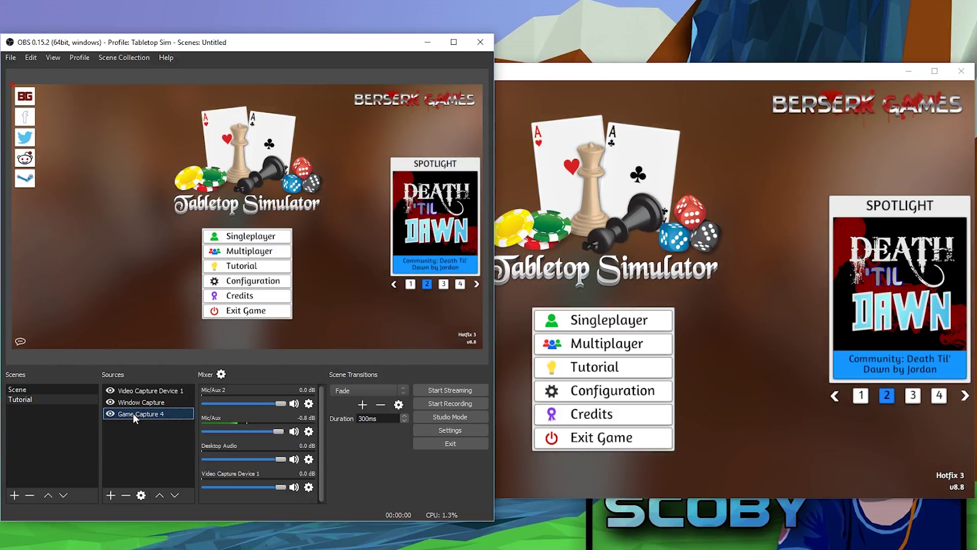
# Remove the Game Capture 4 and Video Capture Device 1 sources.
pyautogui.press('Delete')
pyautogui.click(124, 472)
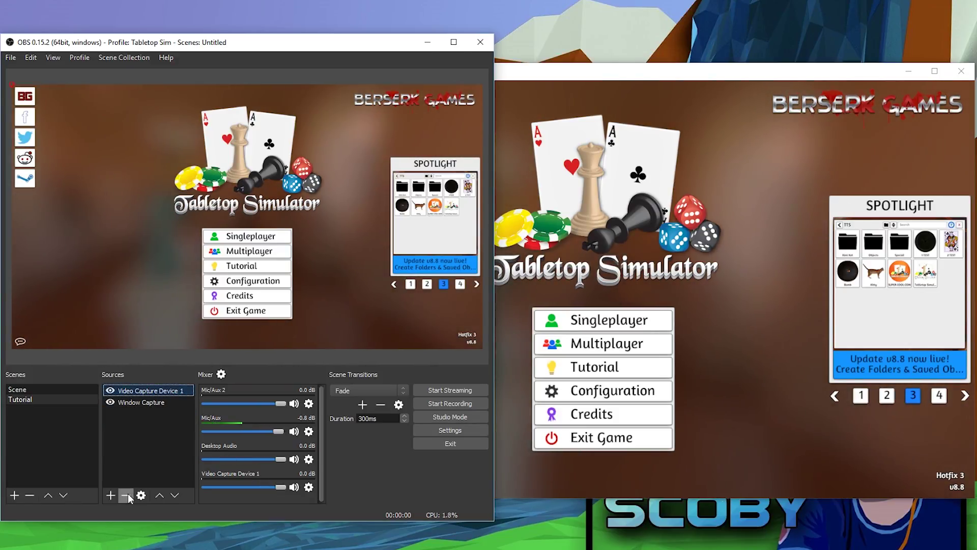
pyautogui.click(125, 495)
pyautogui.click(299, 301)
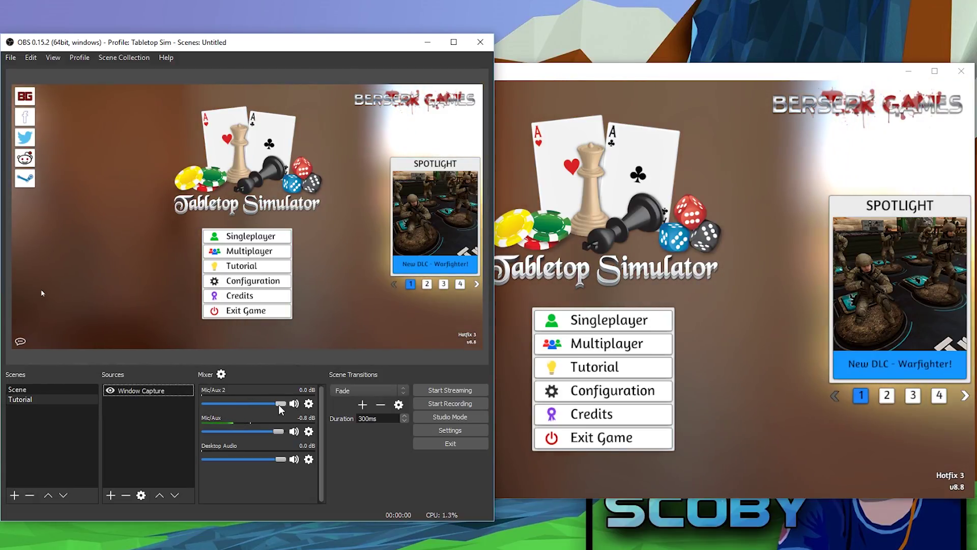
pyautogui.click(280, 404)
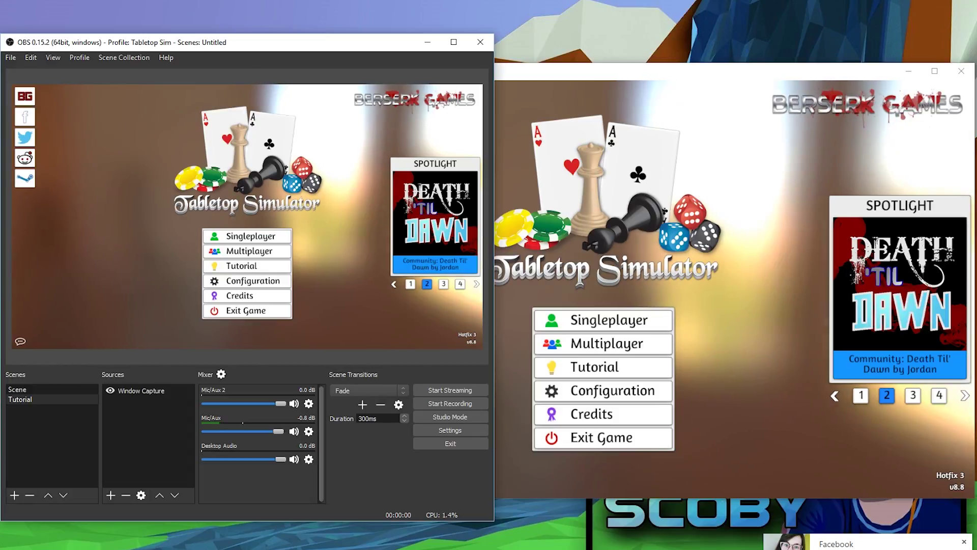
# Make the Tutorial scene active and keep Fade as the scene transition.
pyautogui.click(46, 428)
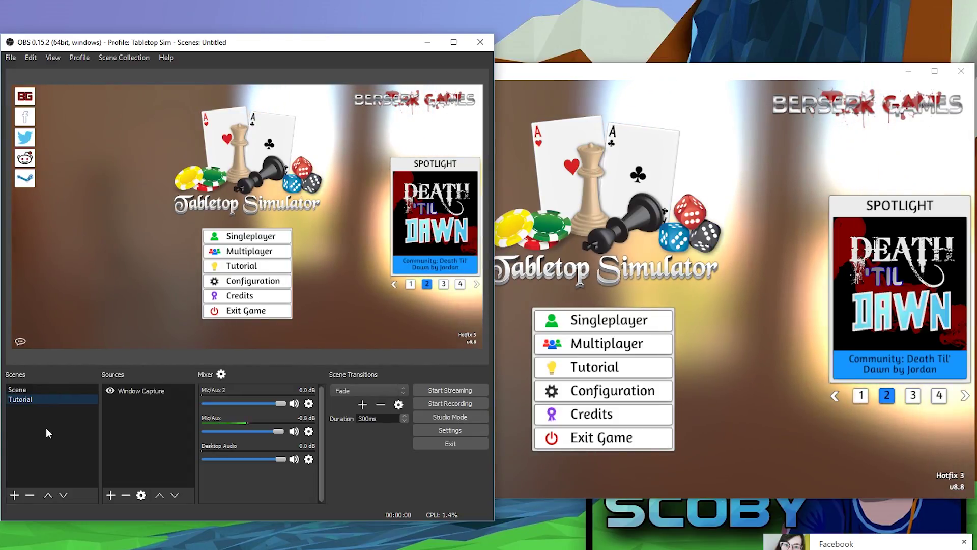
pyautogui.click(366, 393)
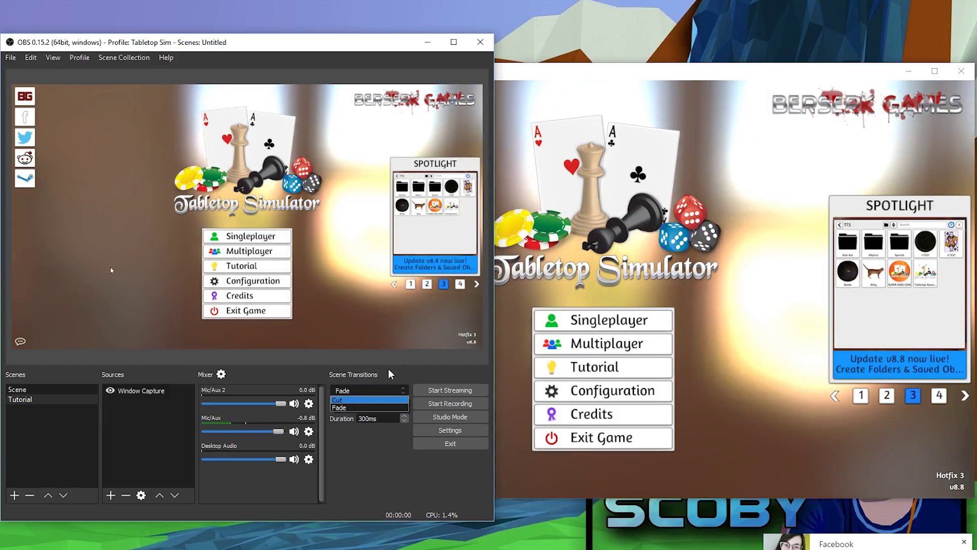
pyautogui.click(365, 407)
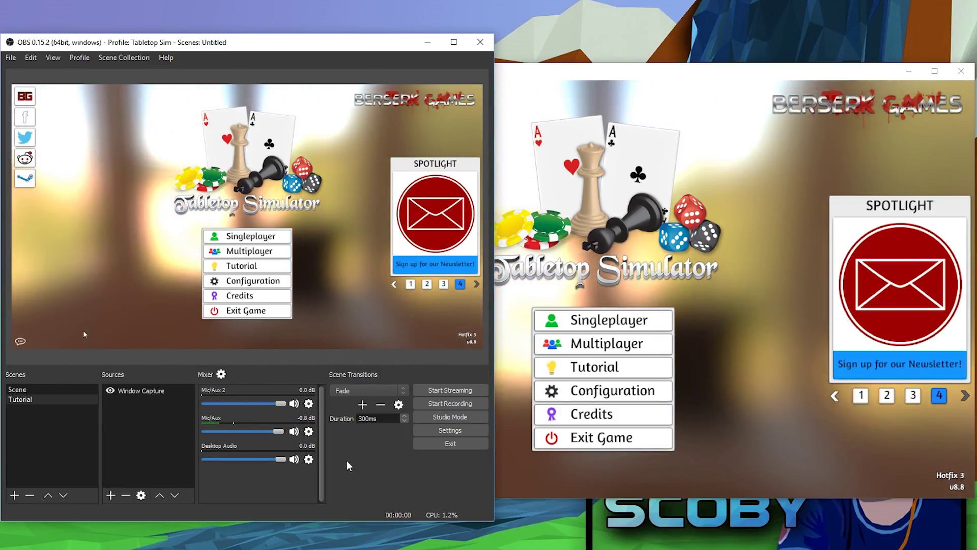
# Record about seven seconds of the Tabletop Simulator window capture, then stop.
pyautogui.click(452, 404)
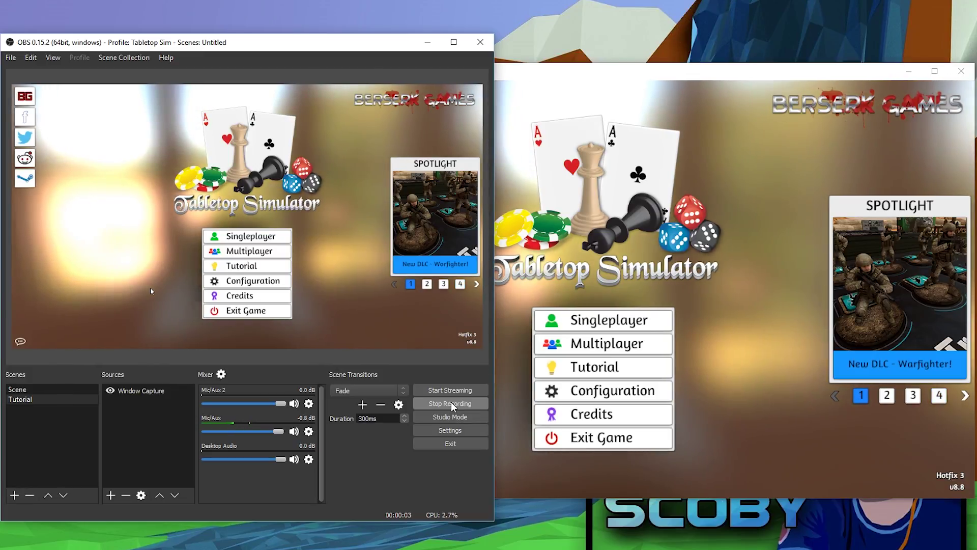
pyautogui.click(451, 403)
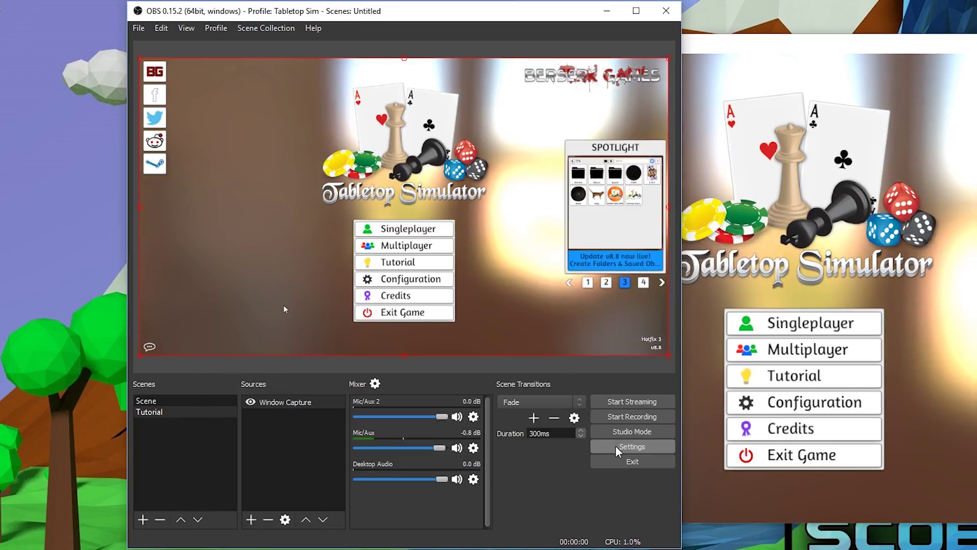
# Switch the Output settings to Advanced mode and show the Recording options.
pyautogui.click(629, 447)
pyautogui.click(171, 147)
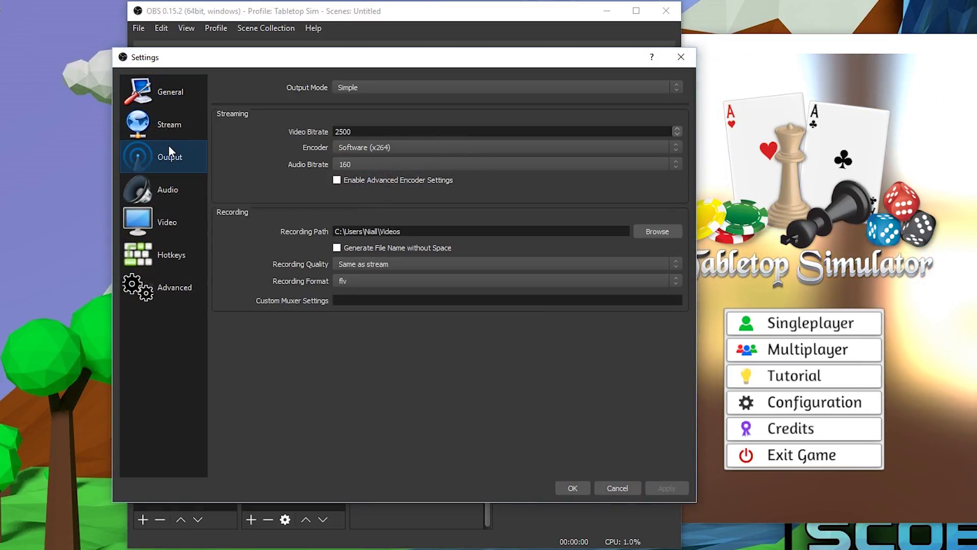
pyautogui.click(371, 87)
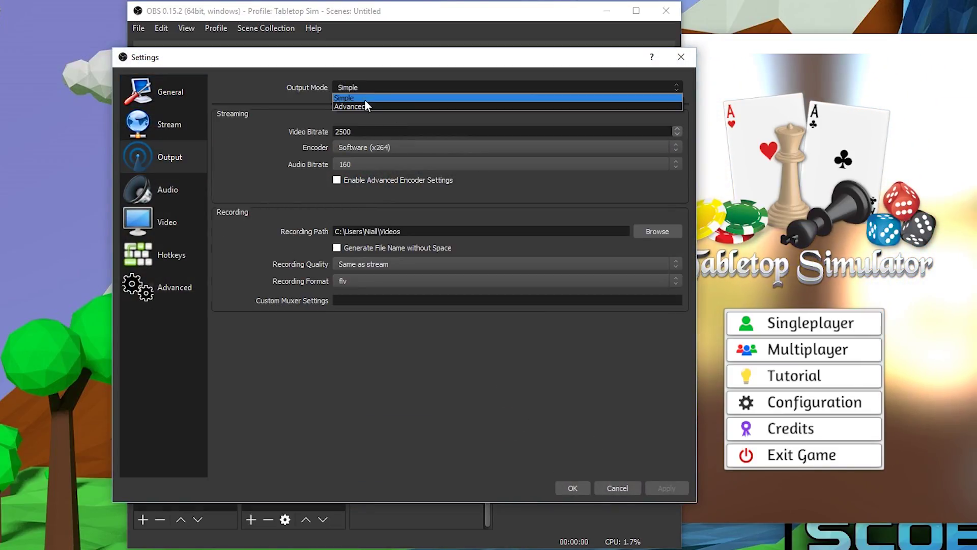
pyautogui.click(364, 106)
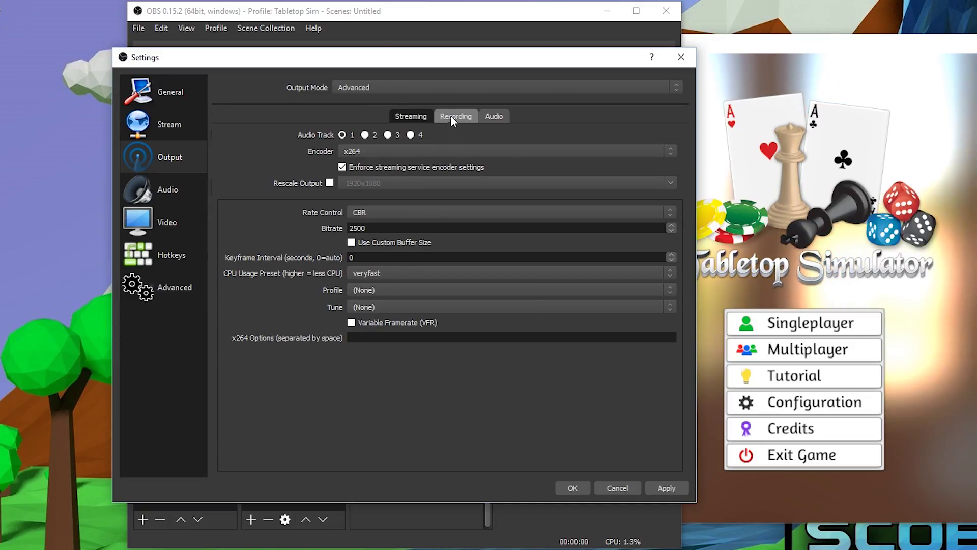
pyautogui.click(452, 115)
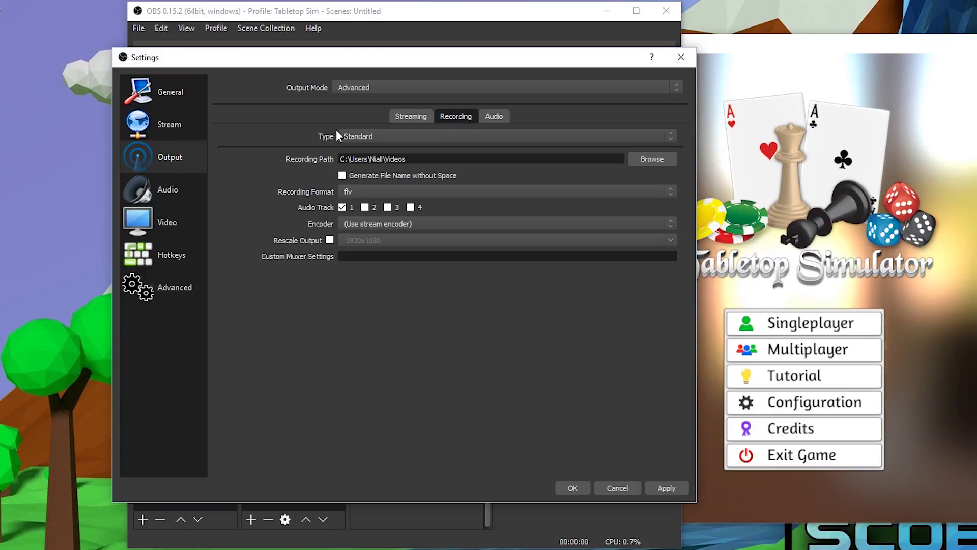
# Set the Recording Format to mp4 instead of flv.
pyautogui.click(365, 188)
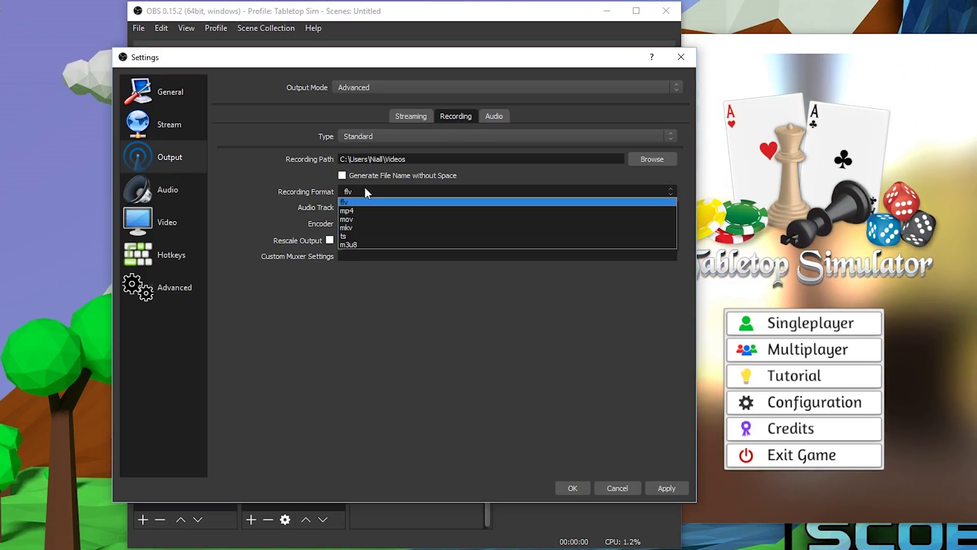
pyautogui.click(356, 213)
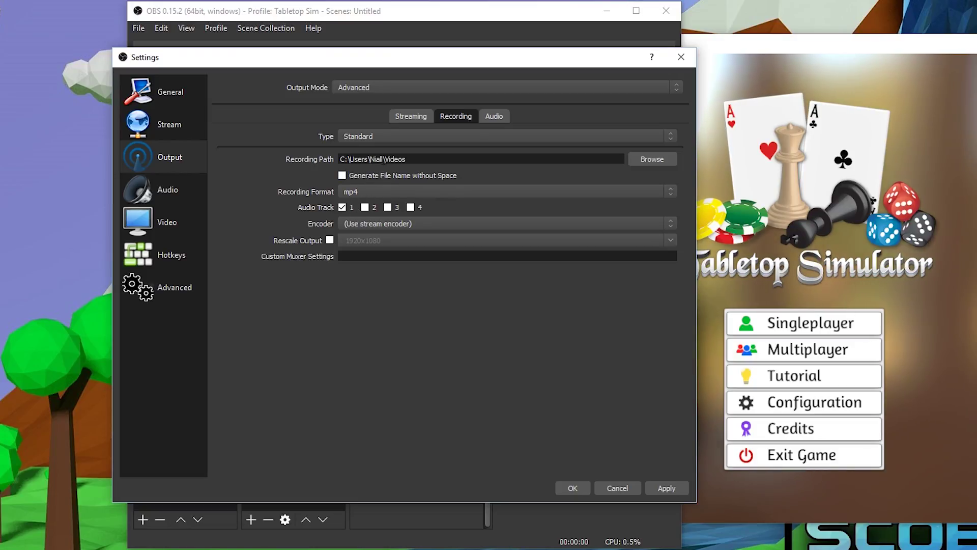
# Set the recording path to the C:/OBS Recordings folder.
pyautogui.click(640, 157)
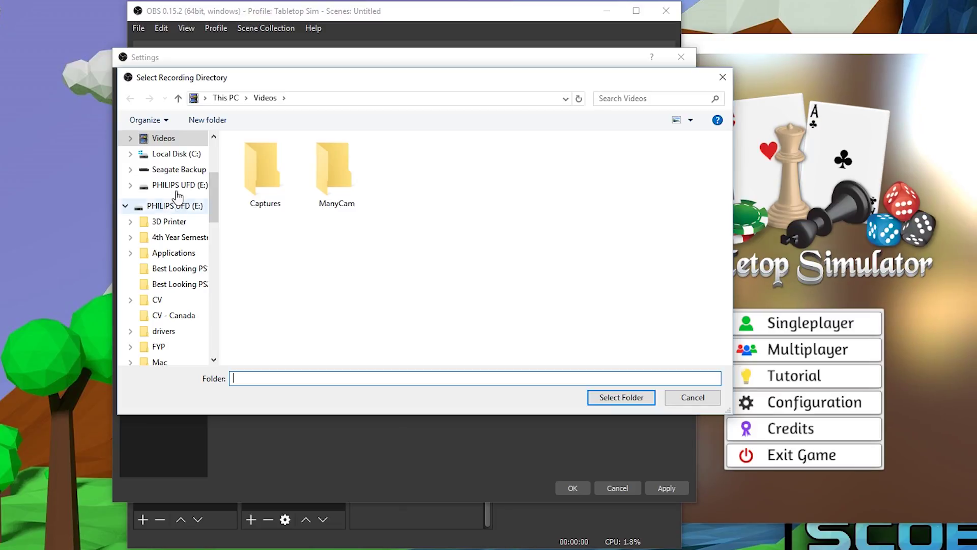
pyautogui.click(162, 154)
pyautogui.scroll(-1, 356, 224)
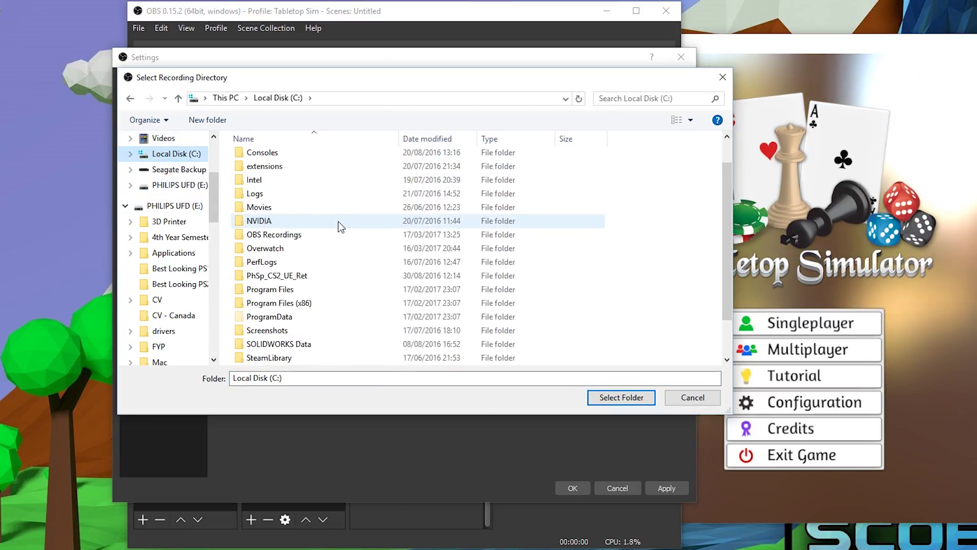
pyautogui.scroll(-1, 298, 244)
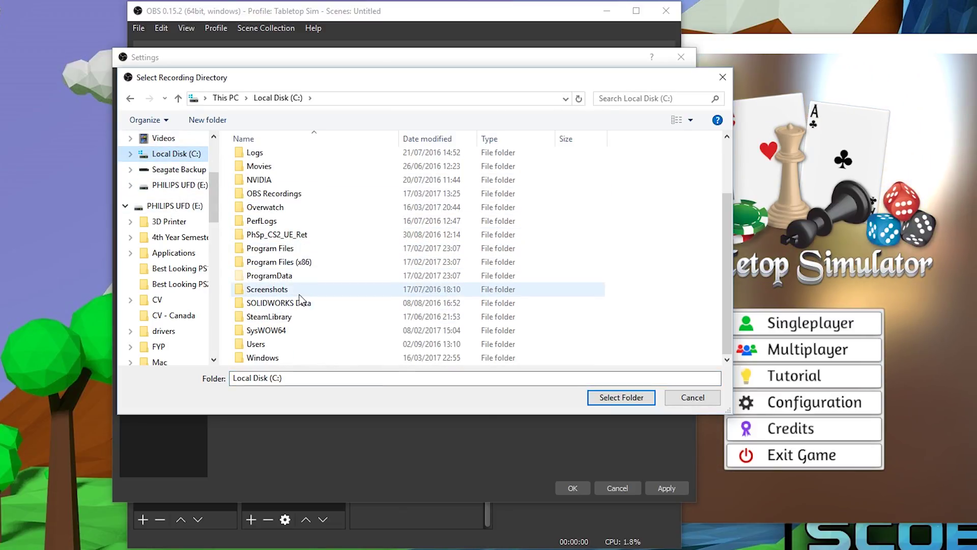
pyautogui.doubleClick(289, 194)
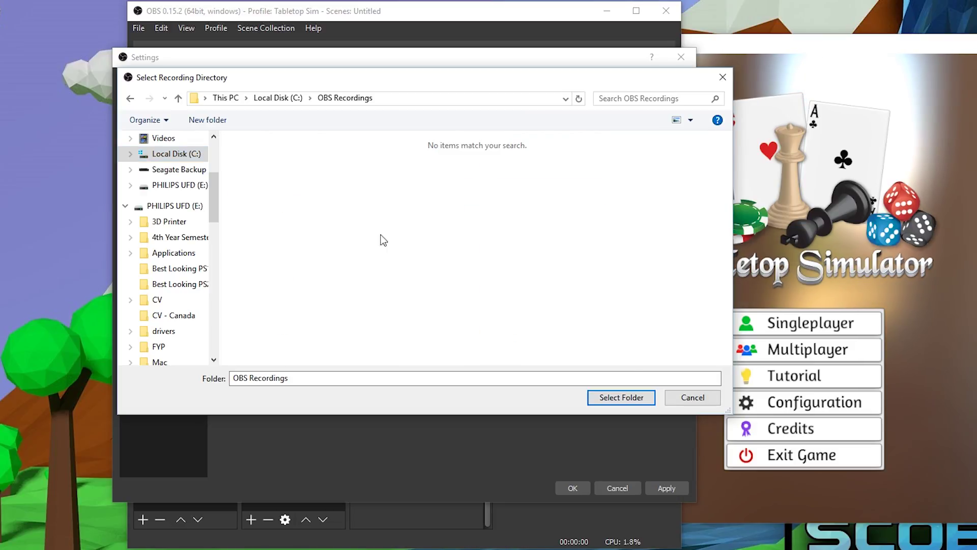
pyautogui.click(627, 400)
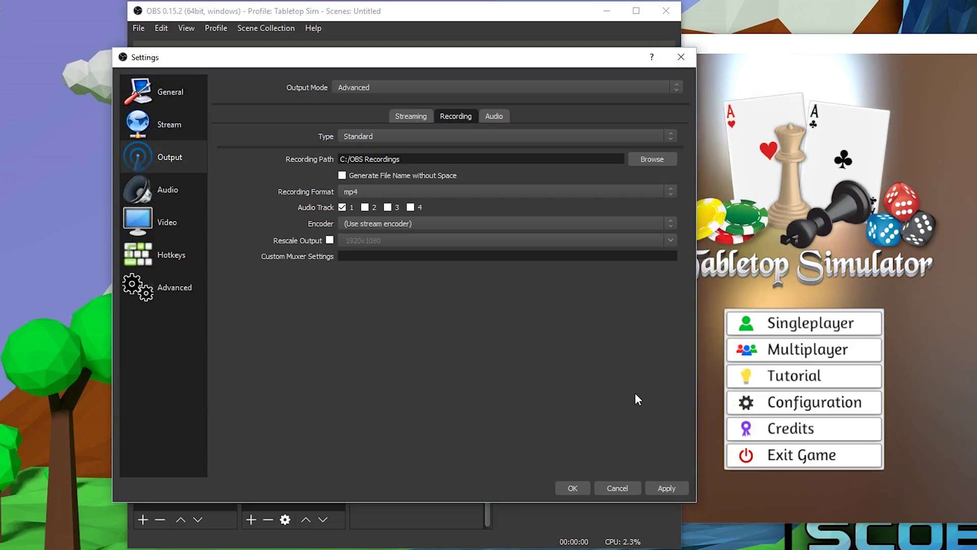
# Record with x264 at 16000 bitrate and veryfast preset, and enable audio track 2.
pyautogui.click(381, 227)
pyautogui.click(350, 258)
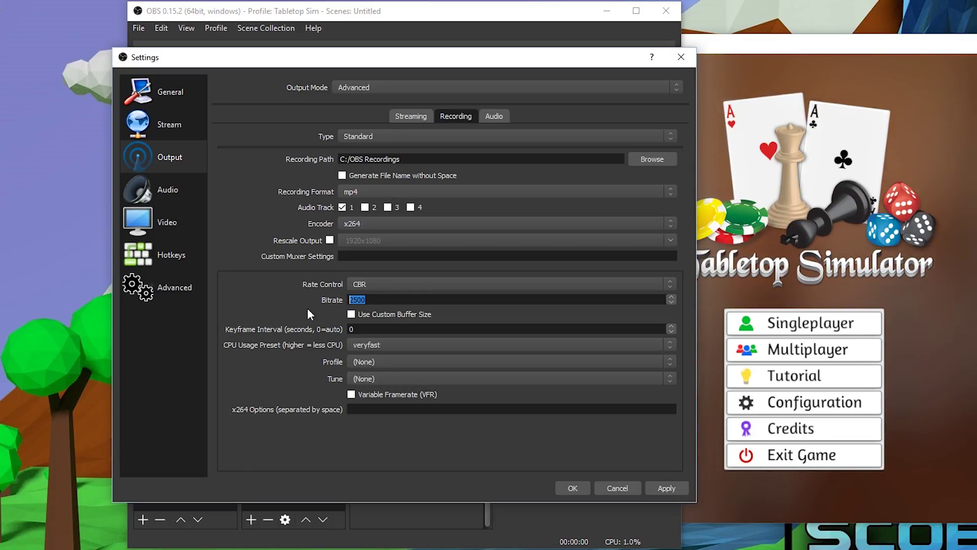
pyautogui.write('16000')
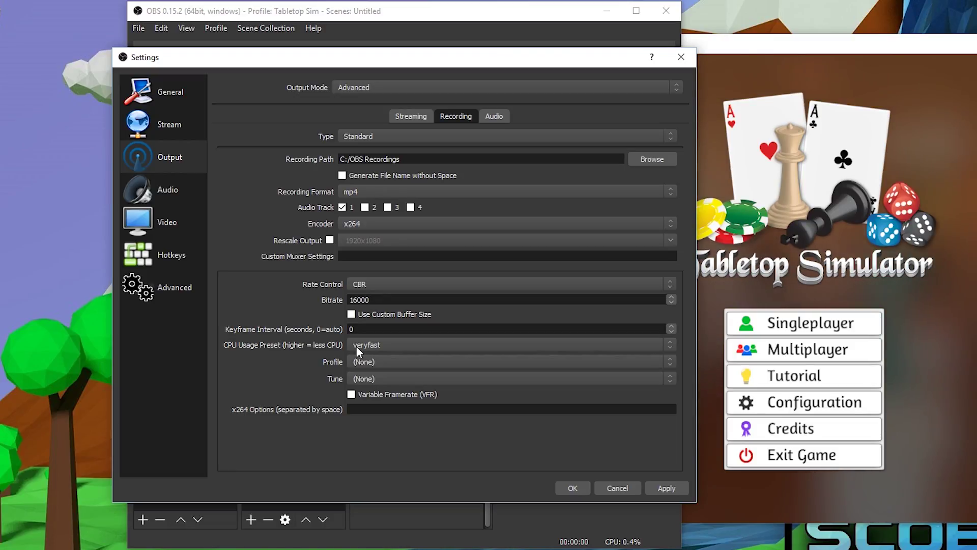
pyautogui.click(384, 342)
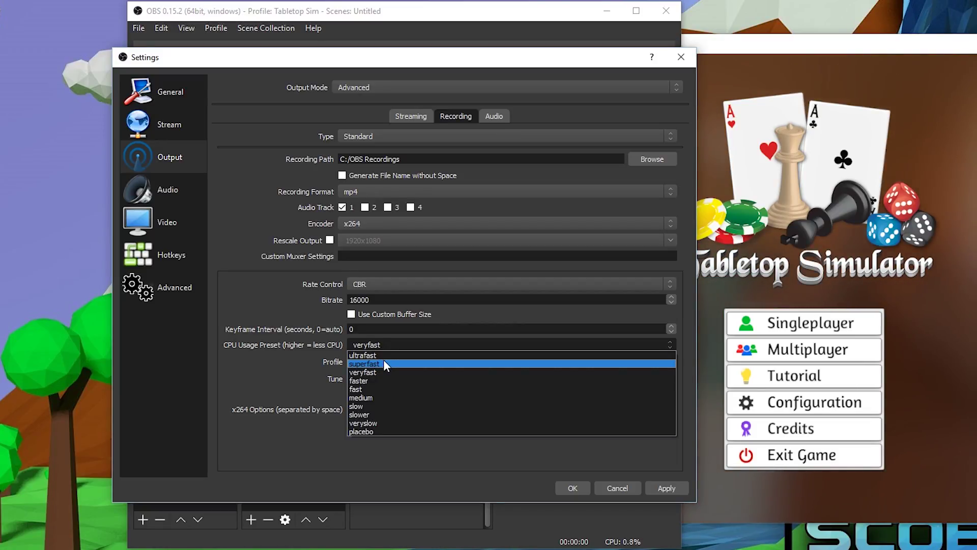
pyautogui.click(268, 295)
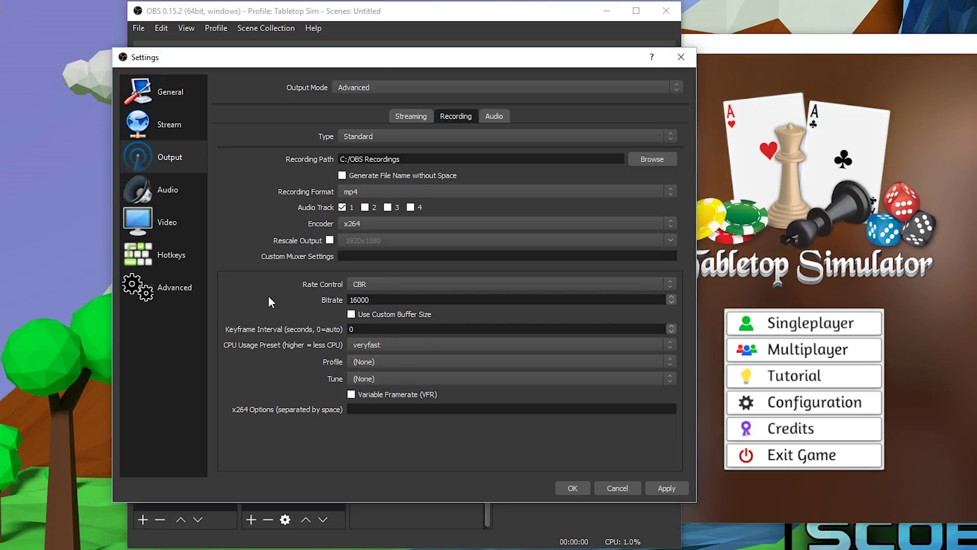
pyautogui.click(365, 207)
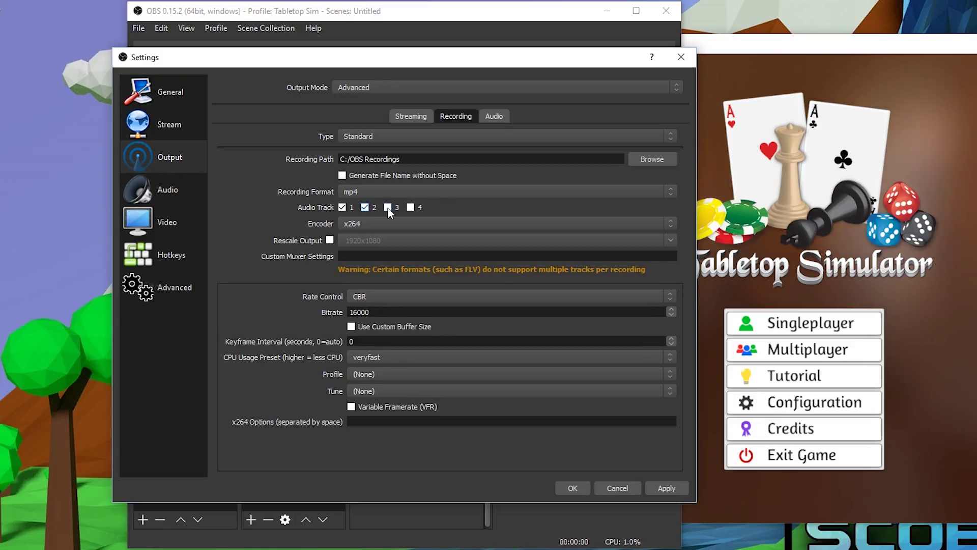
# Enable audio track 4 and view the per-track audio bitrates of 160.
pyautogui.click(411, 207)
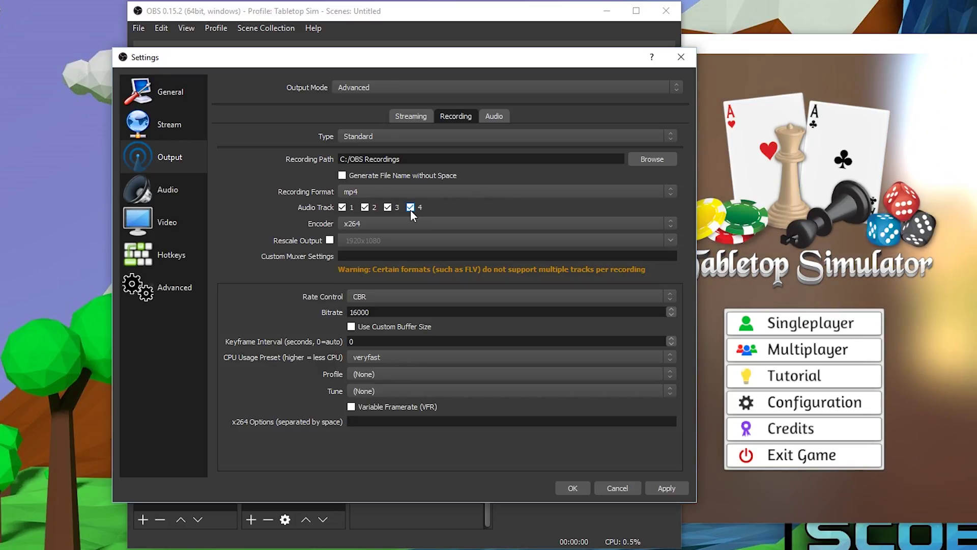
pyautogui.click(498, 117)
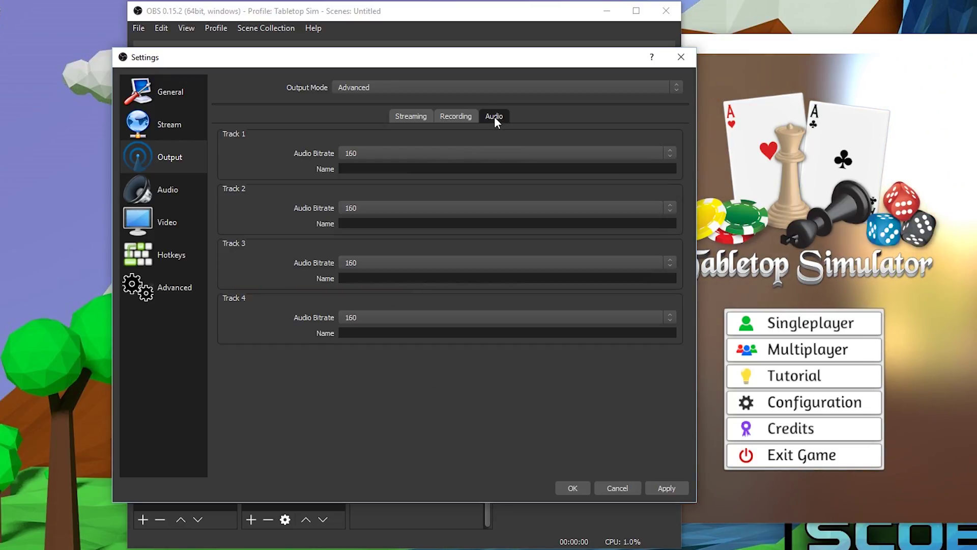
# Keep Track 1's audio bitrate at 160 and apply the output settings, closing Settings.
pyautogui.click(395, 148)
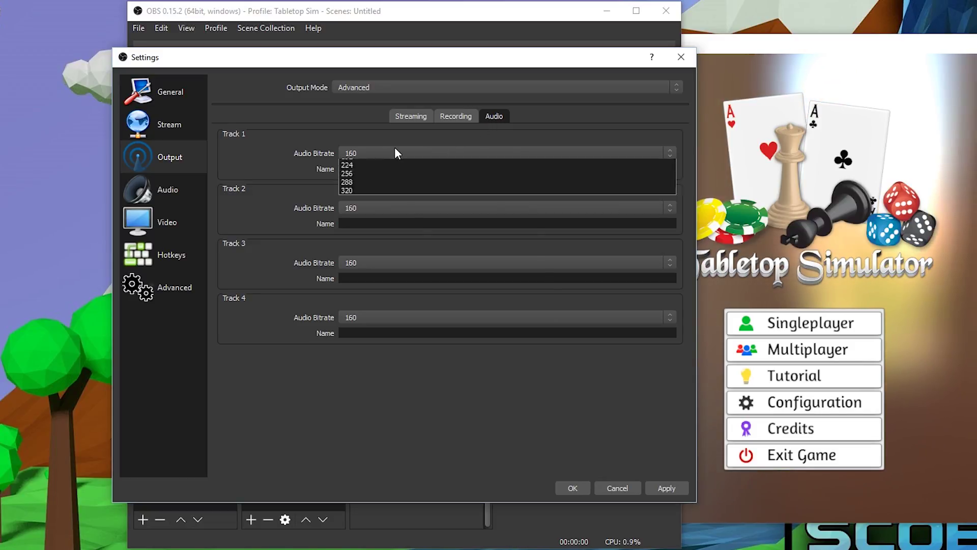
pyautogui.click(314, 170)
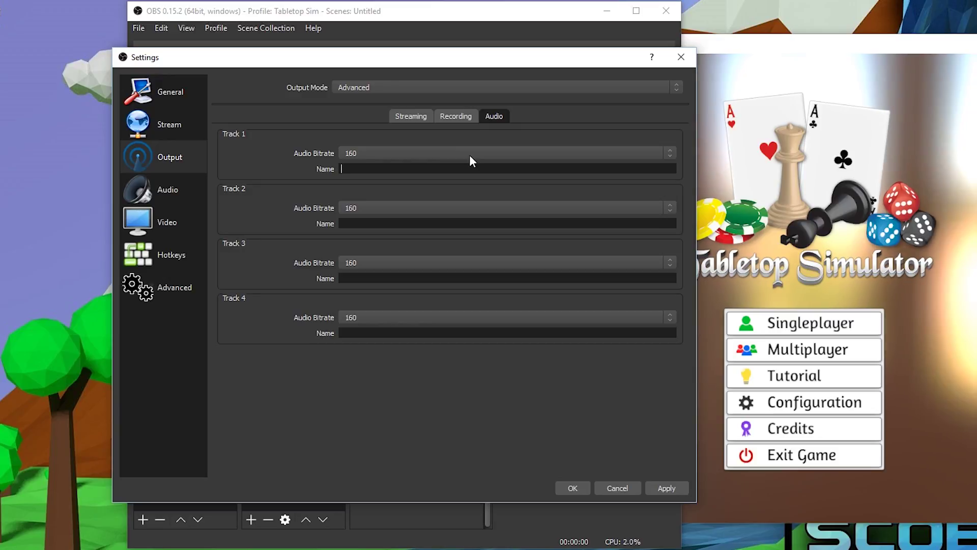
pyautogui.press('Return')
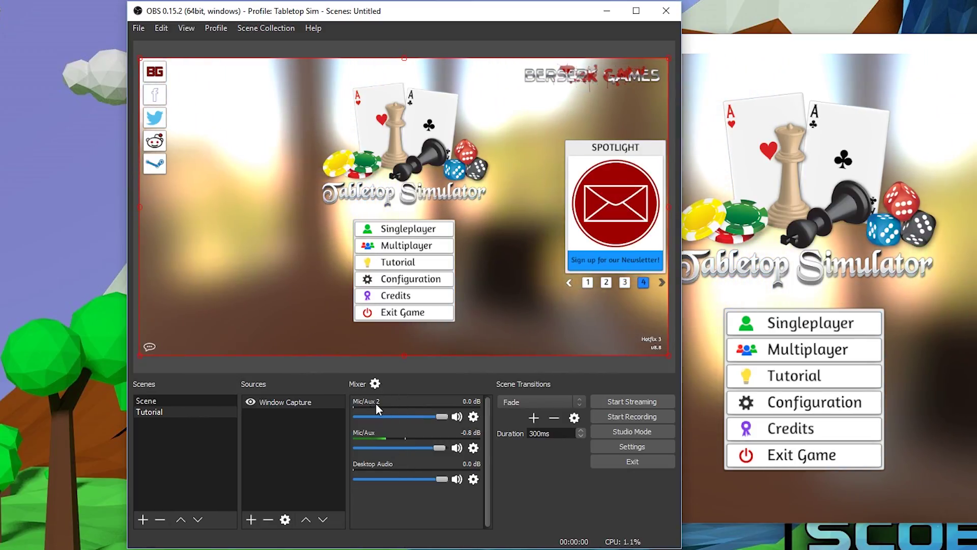
pyautogui.click(632, 446)
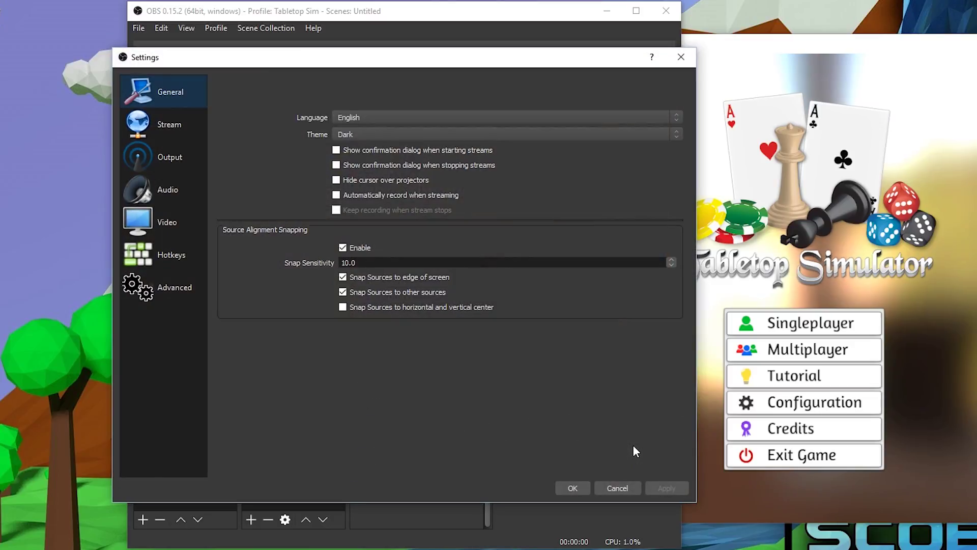
pyautogui.click(174, 192)
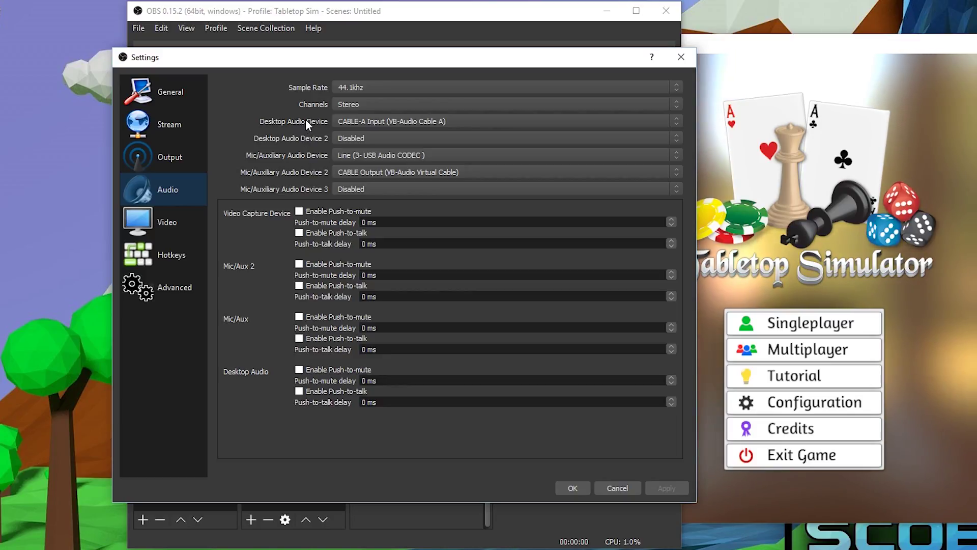
pyautogui.click(389, 120)
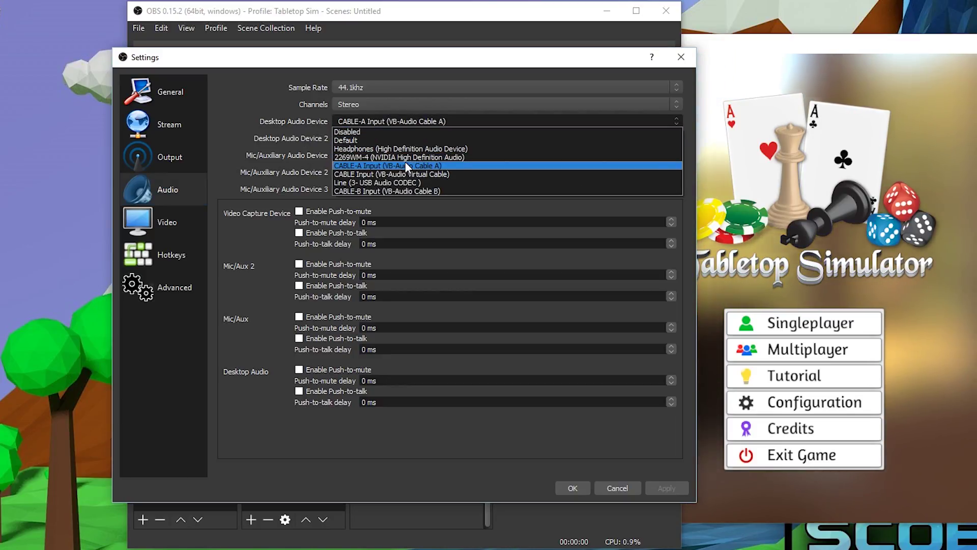
pyautogui.click(290, 115)
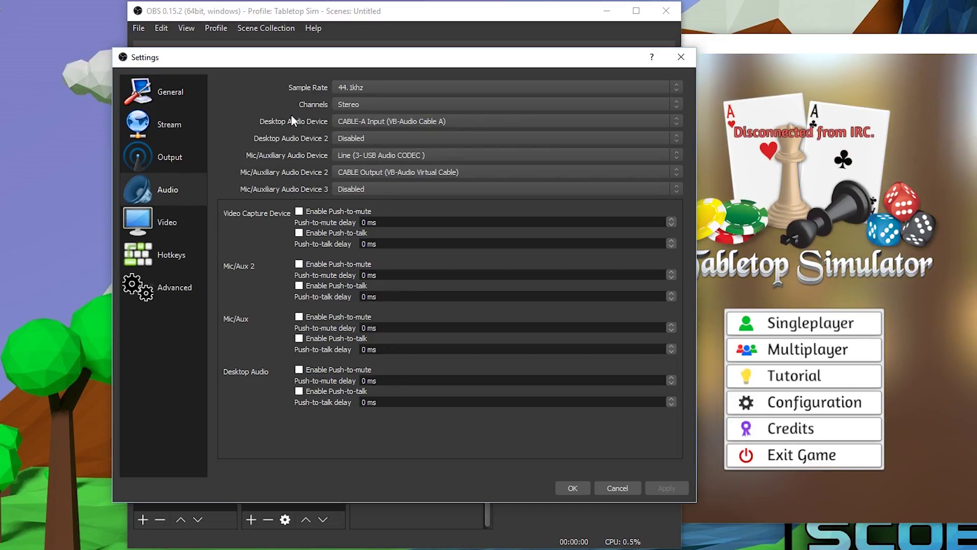
pyautogui.click(392, 156)
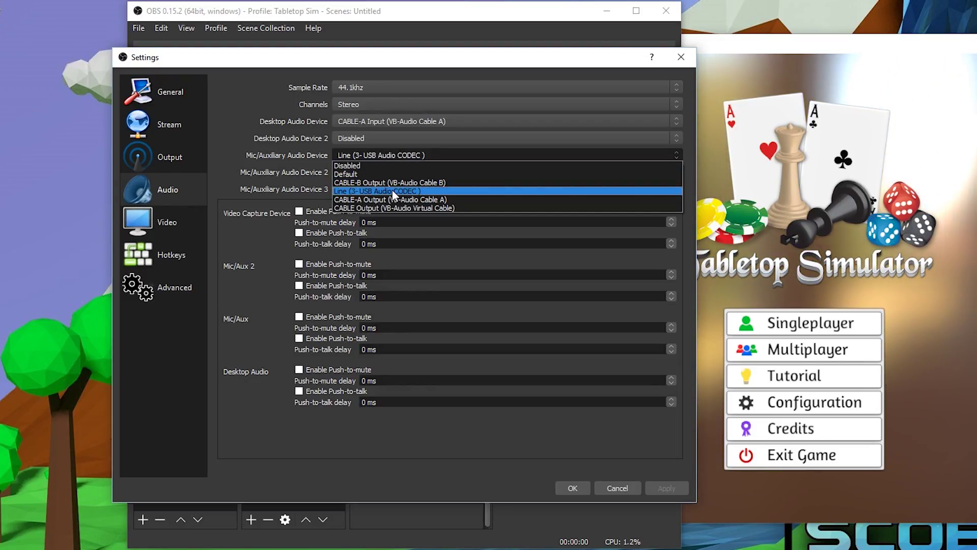
pyautogui.click(287, 123)
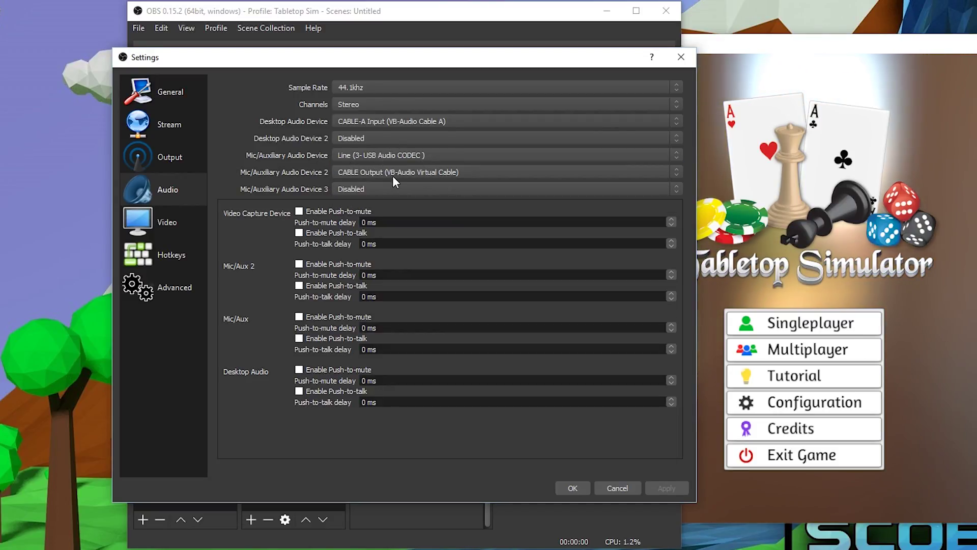
pyautogui.click(572, 487)
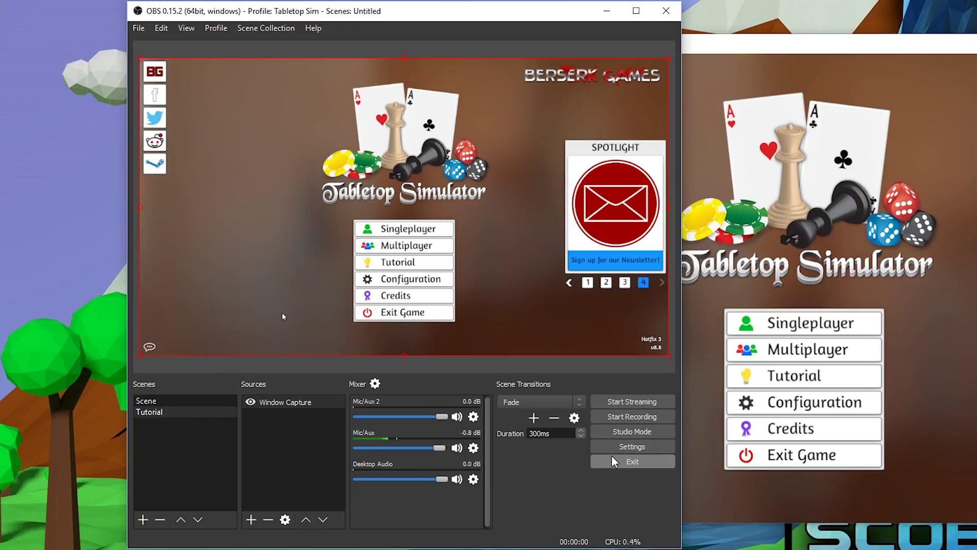
# Switch Output Mode to Advanced and keep the streaming encoder's CPU preset at veryfast.
pyautogui.click(627, 447)
pyautogui.click(167, 159)
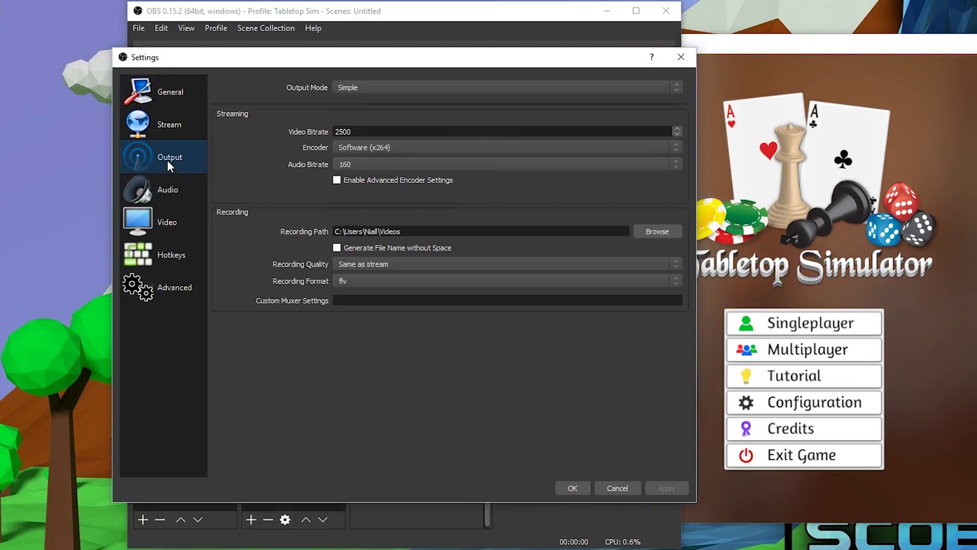
pyautogui.click(359, 88)
pyautogui.click(368, 104)
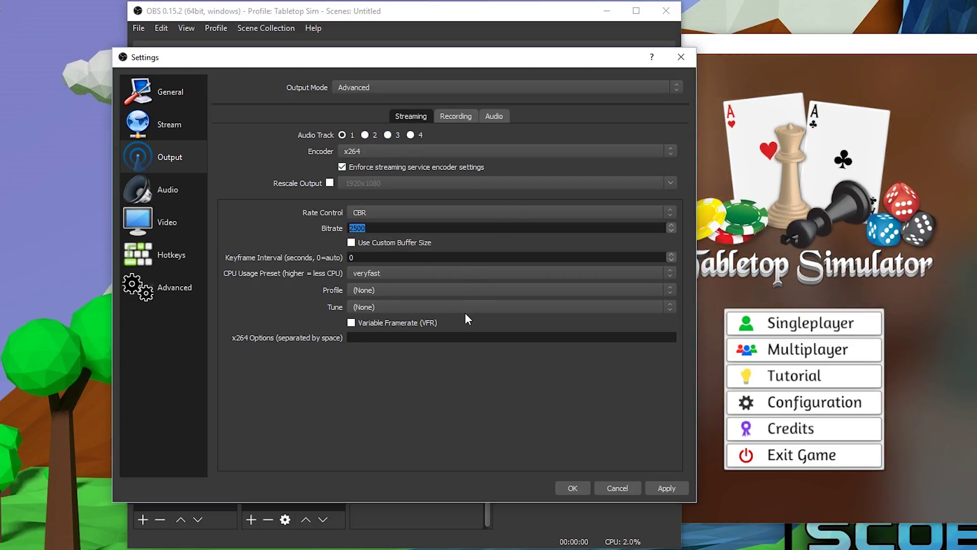
pyautogui.click(381, 274)
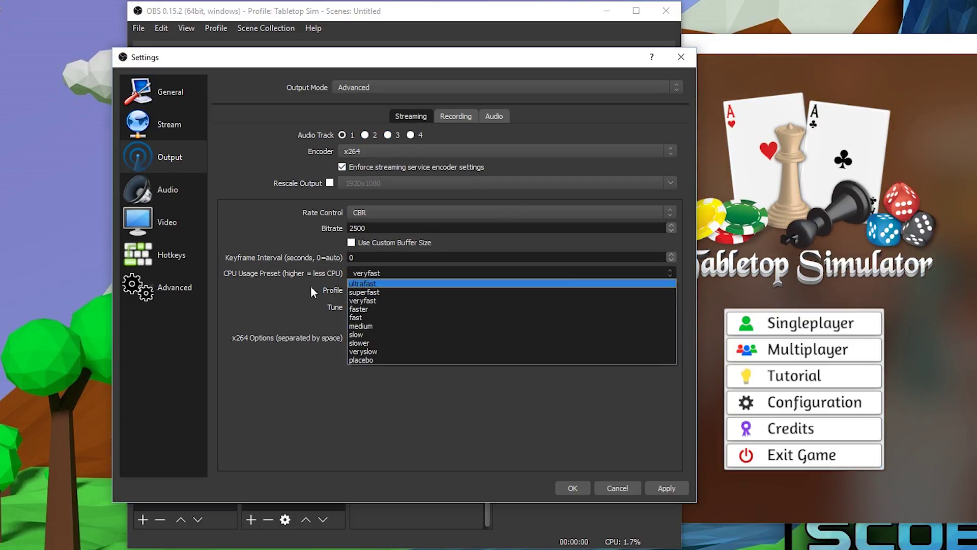
pyautogui.click(284, 288)
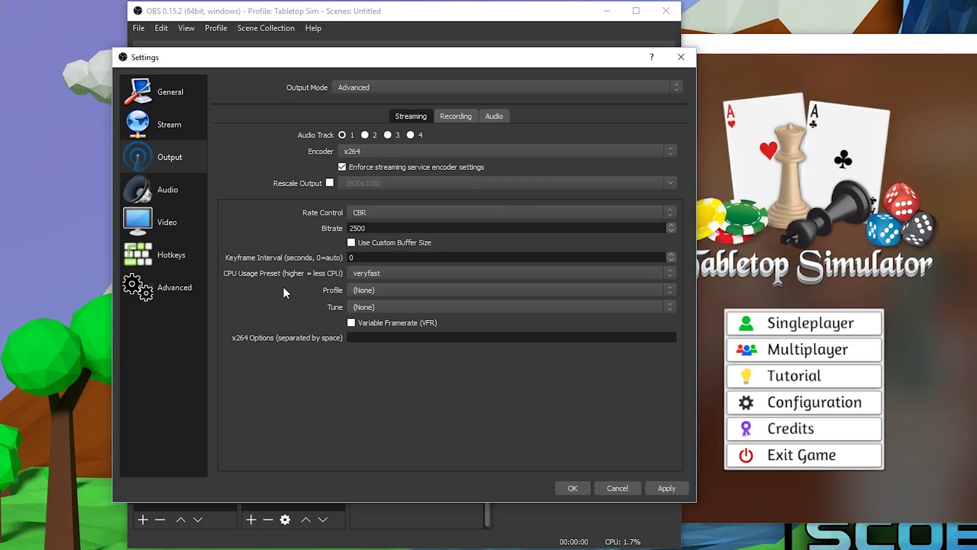
pyautogui.click(193, 122)
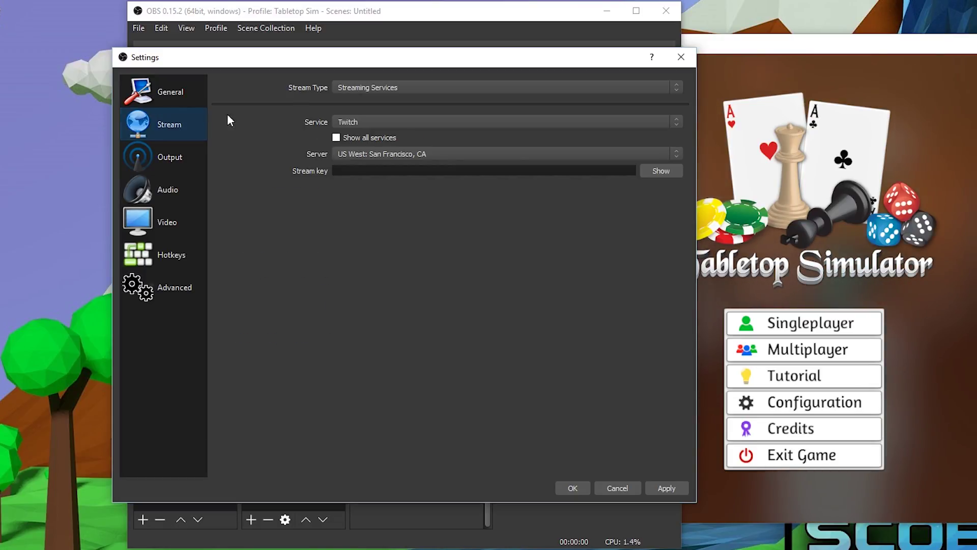
pyautogui.click(359, 87)
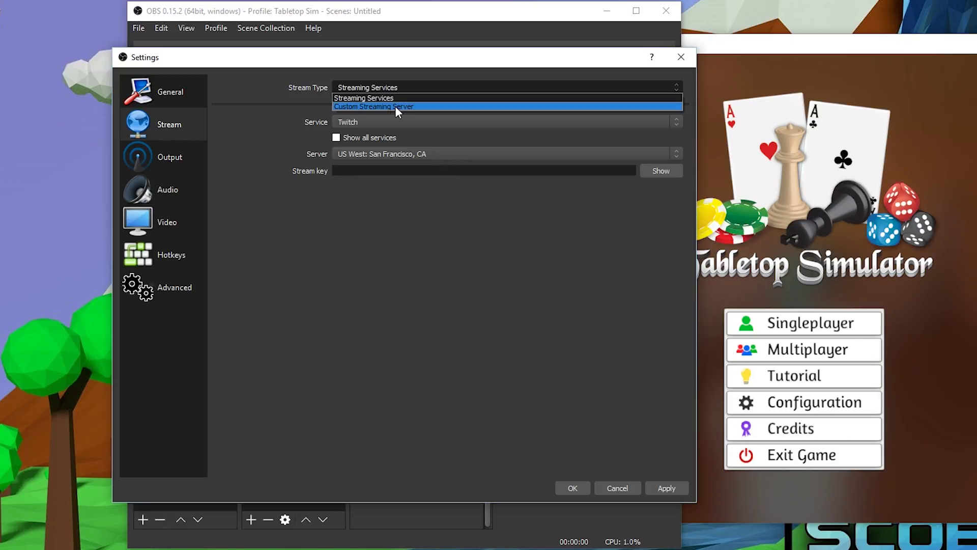
pyautogui.click(344, 121)
pyautogui.click(344, 122)
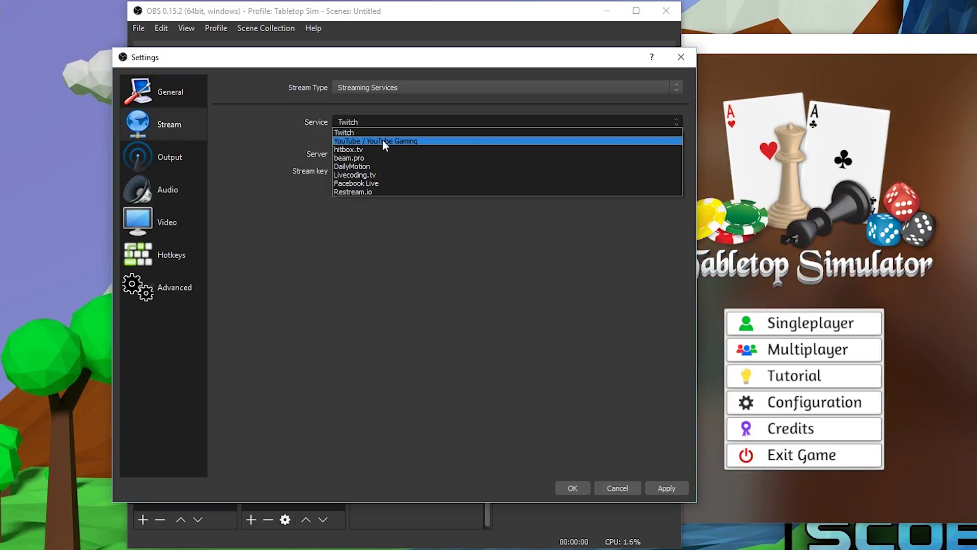
pyautogui.click(372, 217)
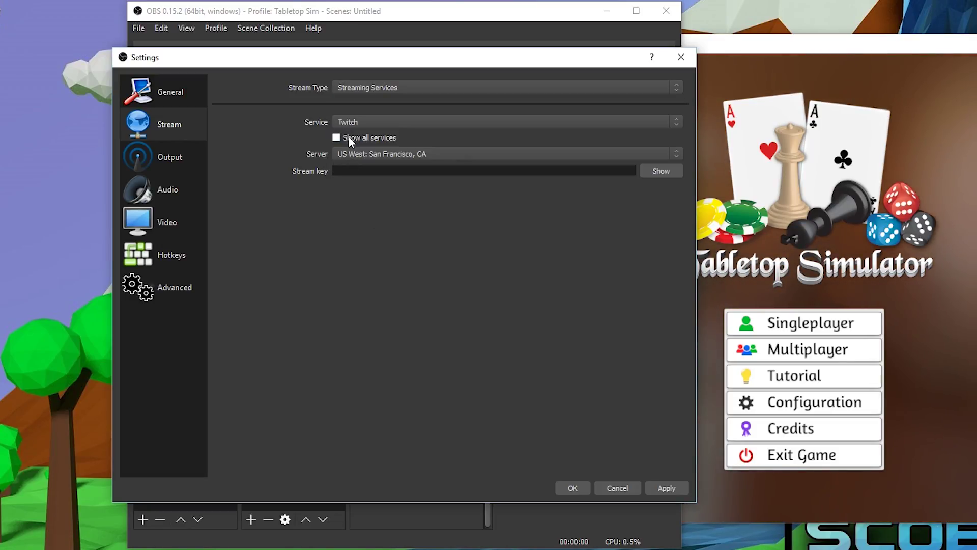
pyautogui.click(375, 154)
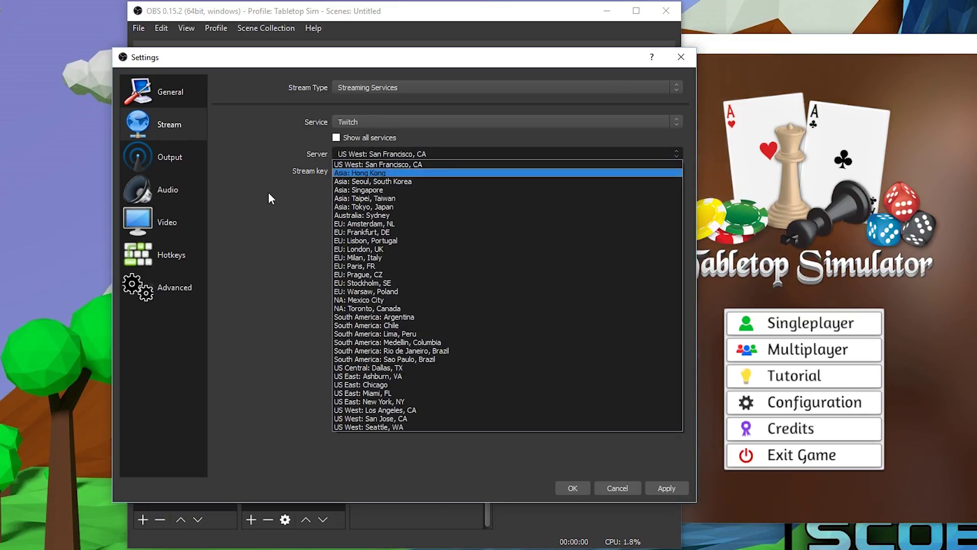
pyautogui.click(398, 165)
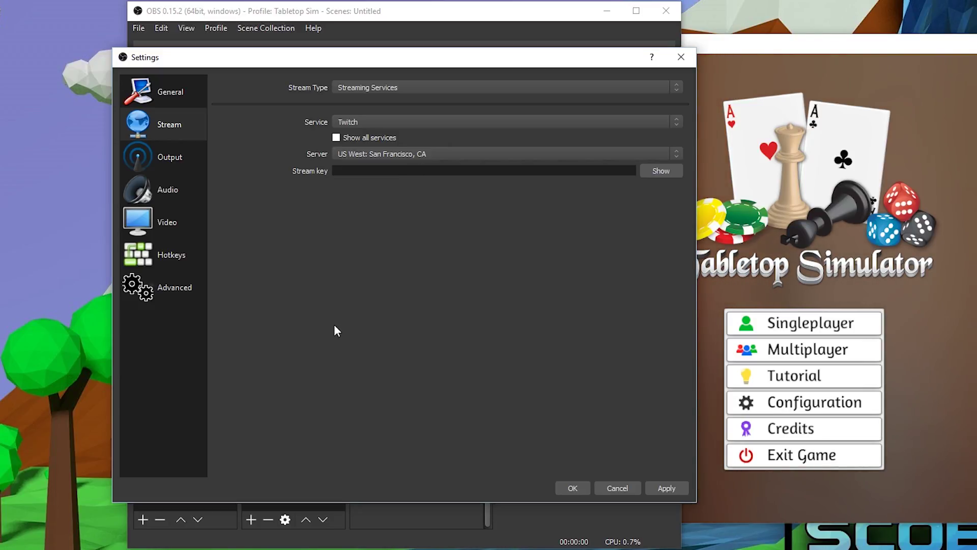
# Confirm the Settings dialog with OK to return to the Tutorial scene preview.
pyautogui.click(572, 488)
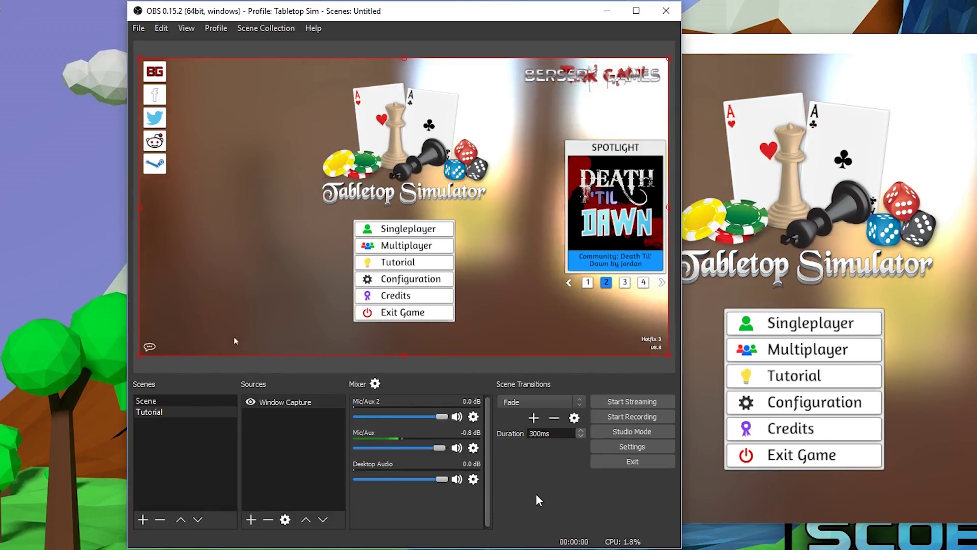